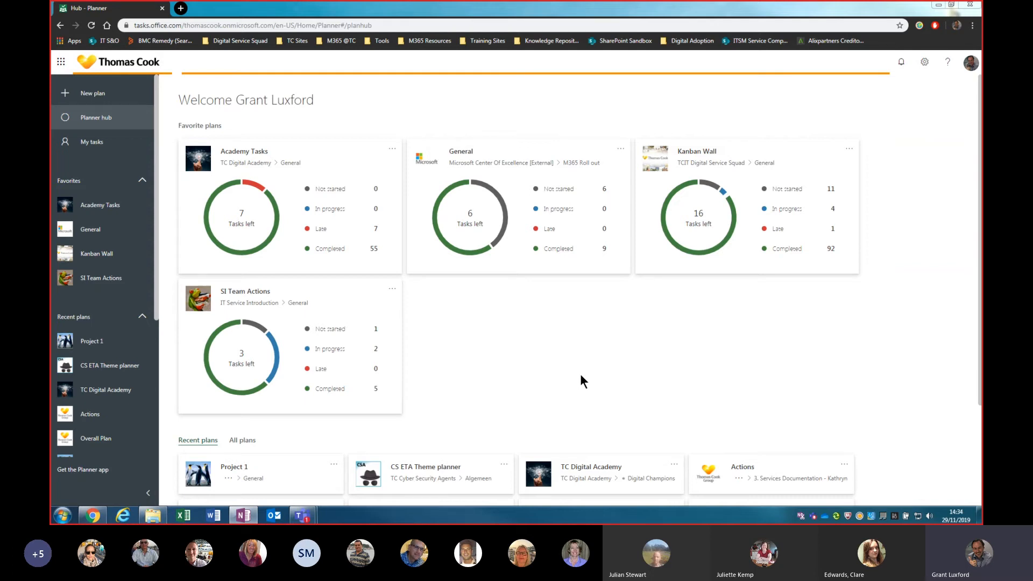
- Switch to Teams and begin adding a Planner tab to the Digital Skills Training channel
{"action": "left_click", "coordinate": [936, 16]}
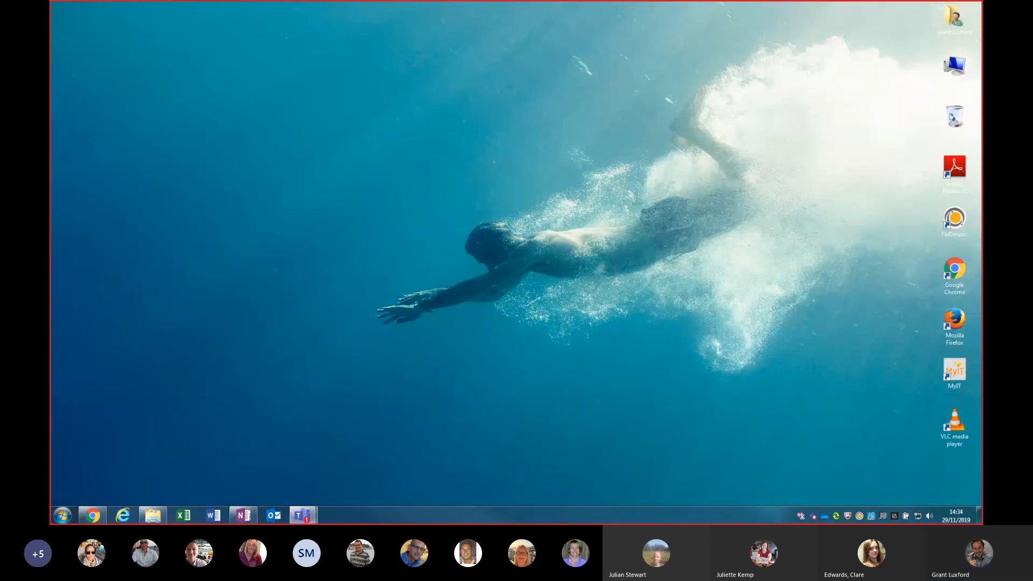
{"action": "left_click_drag", "start_coordinate": [51, 250], "coordinate": [302, 3]}
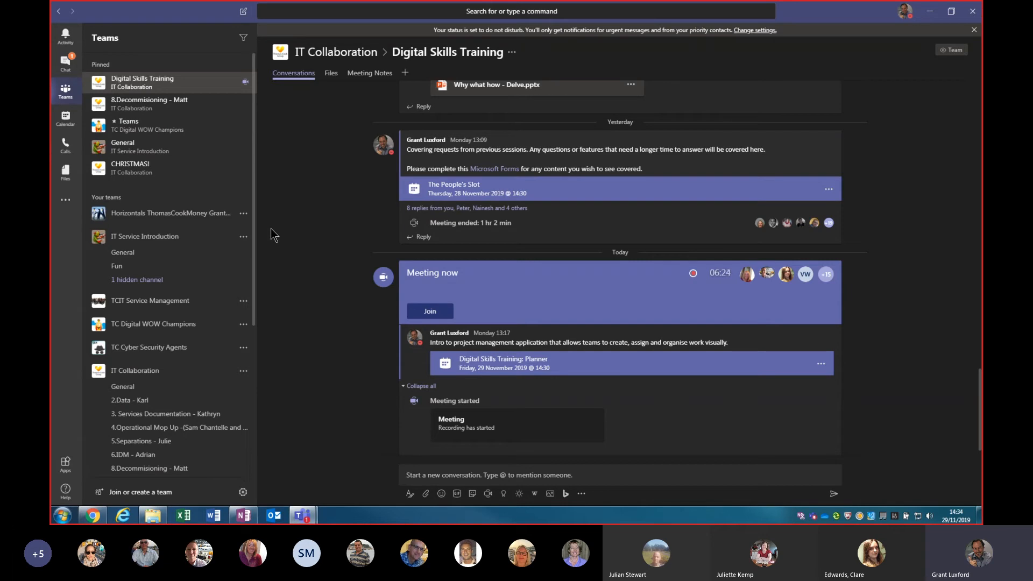
{"action": "left_click", "coordinate": [407, 75]}
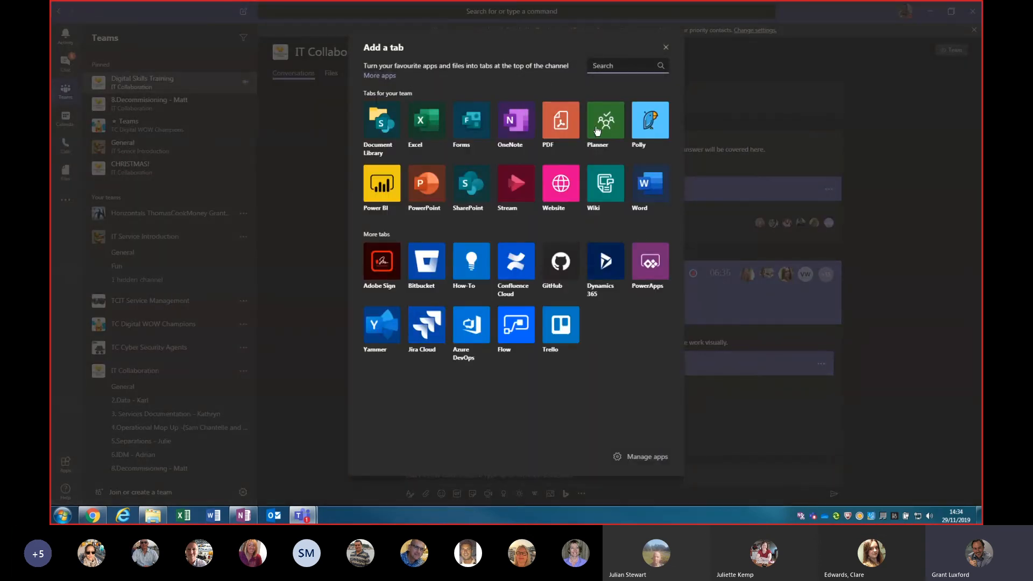
{"action": "left_click", "coordinate": [610, 134]}
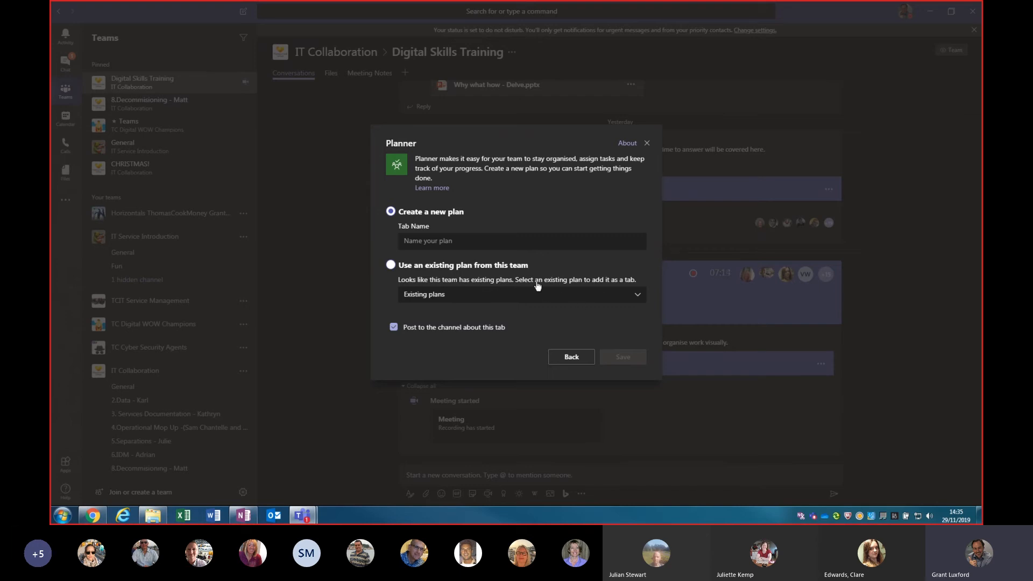
- Create a new plan named Project ABC Milestones without posting about the tab to the channel
{"action": "left_click", "coordinate": [455, 240]}
{"action": "type", "text": "Project ABC"}
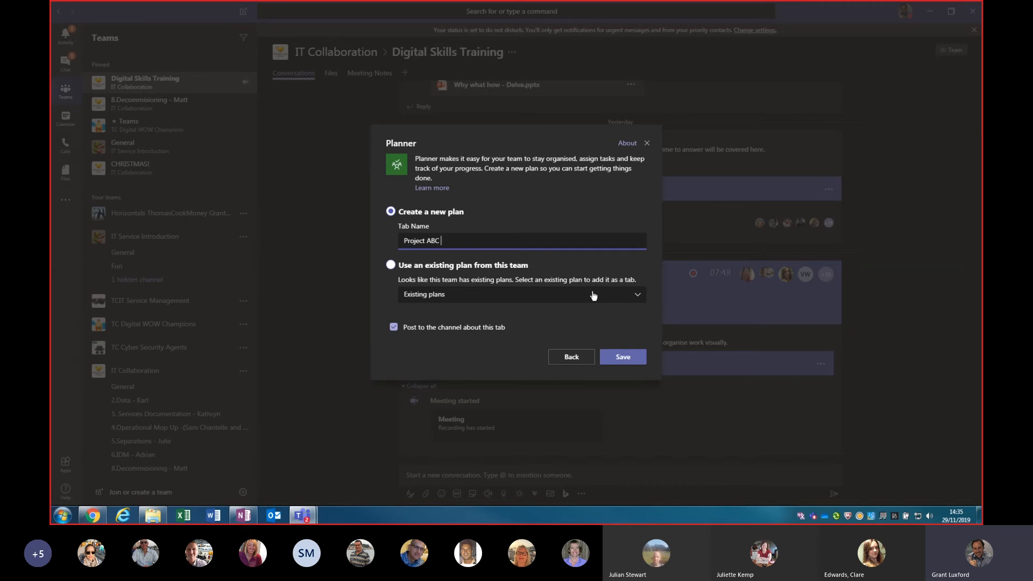
{"action": "type", "text": " Milestones"}
{"action": "left_click", "coordinate": [394, 329]}
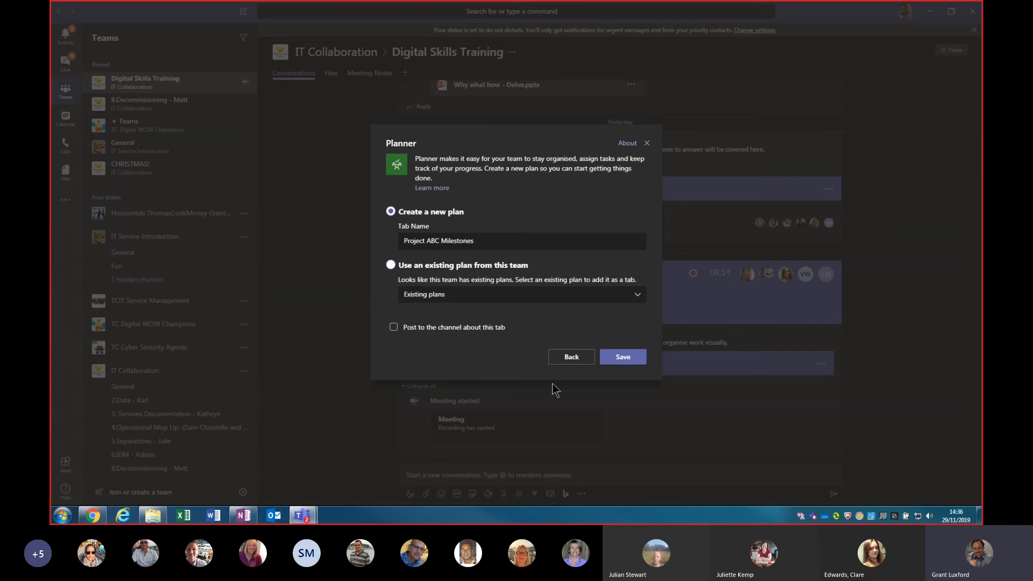
{"action": "left_click", "coordinate": [626, 361]}
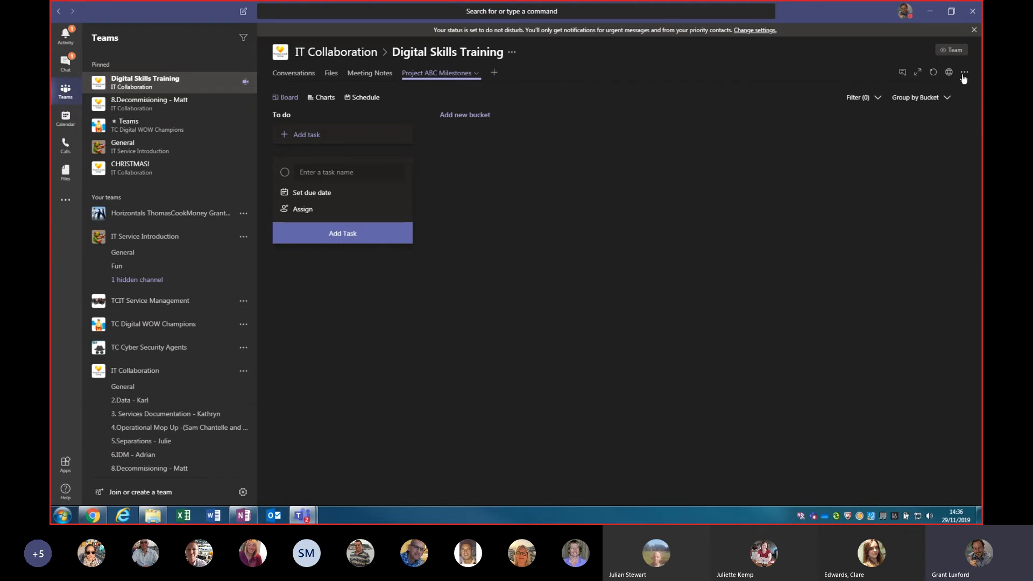
- Change the Teams theme to Default in the application settings
{"action": "left_click", "coordinate": [906, 12]}
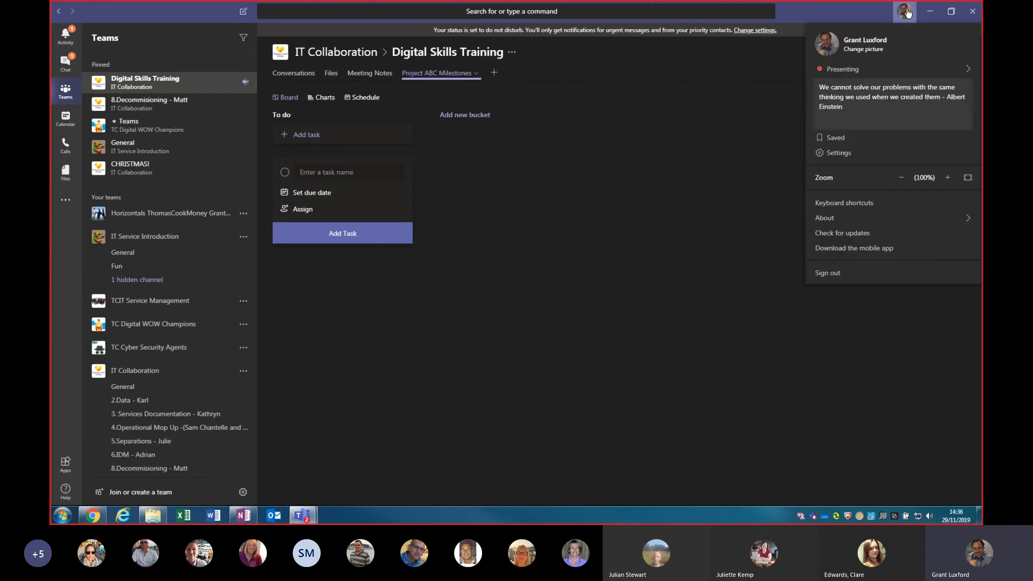
{"action": "left_click", "coordinate": [857, 152]}
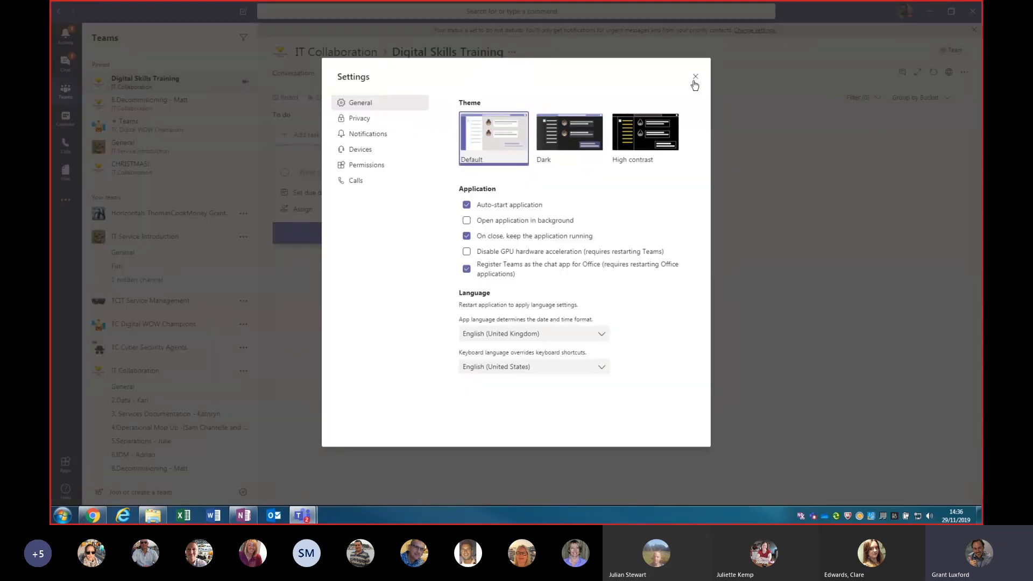
{"action": "left_click", "coordinate": [695, 77]}
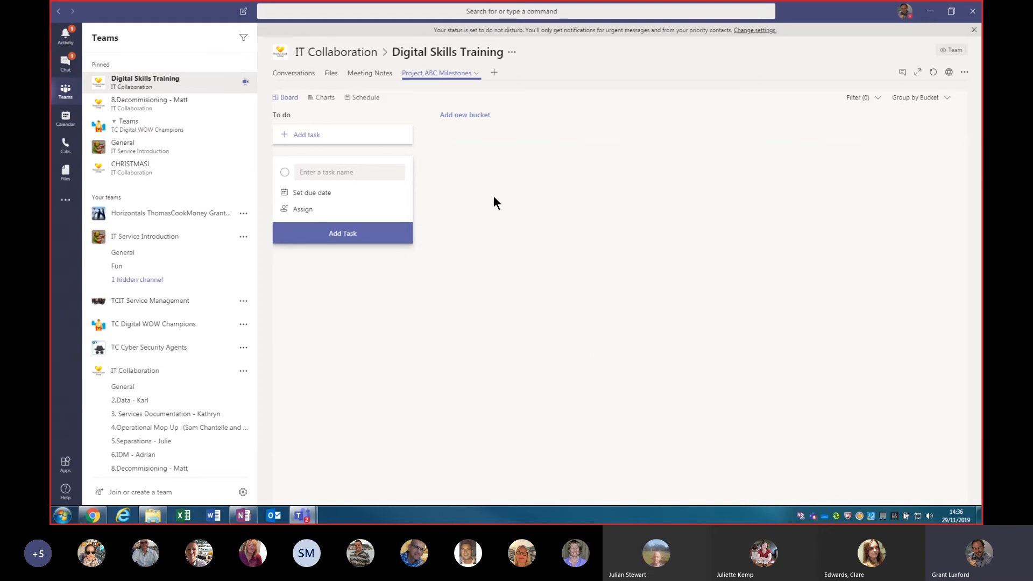
- Rename the To do bucket as Backlog and add a second bucket named In Progress
{"action": "left_click", "coordinate": [289, 114]}
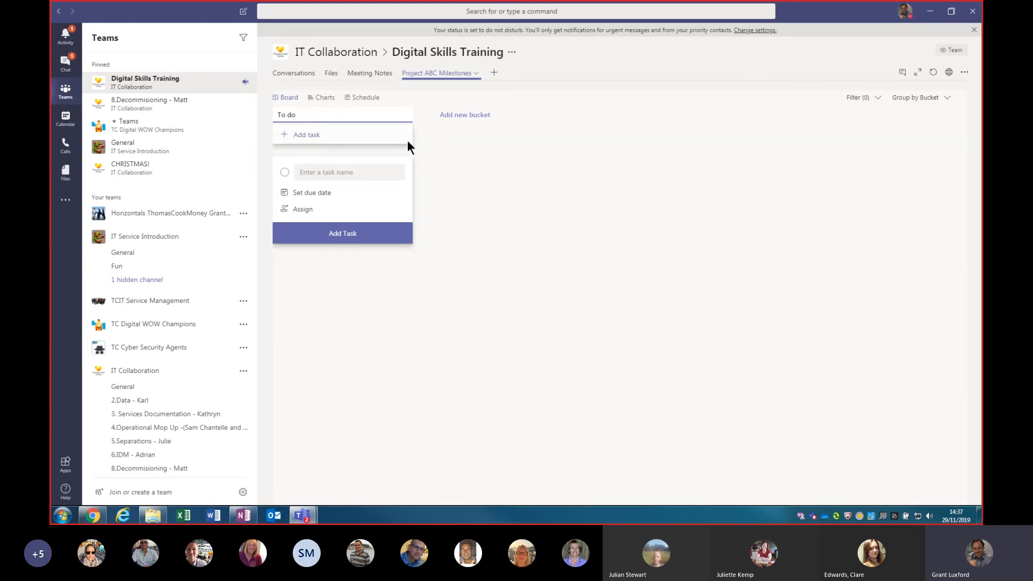
{"action": "left_click_drag", "start_coordinate": [305, 114], "coordinate": [274, 114]}
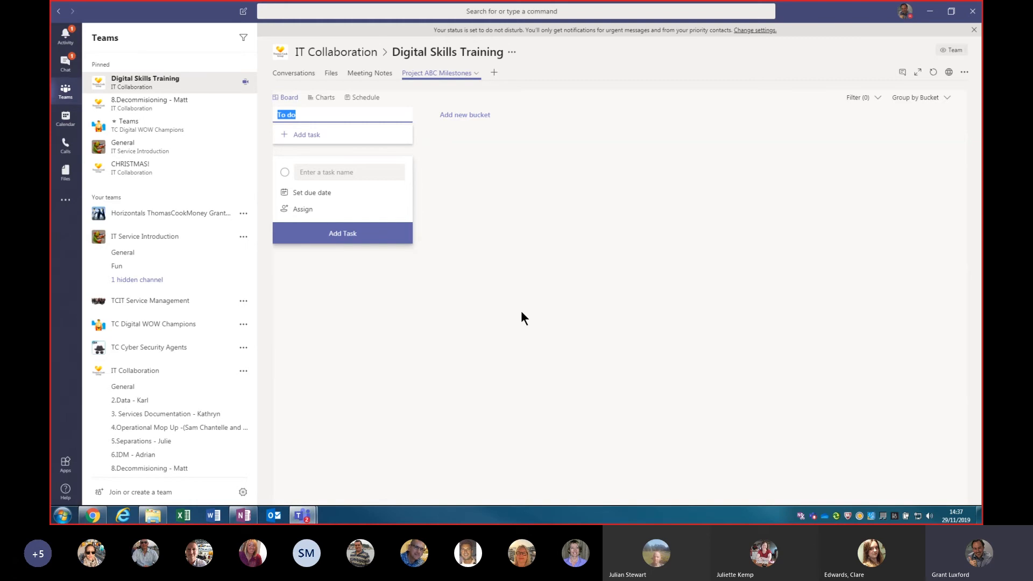
{"action": "type", "text": "Backlog"}
{"action": "left_click", "coordinate": [476, 116]}
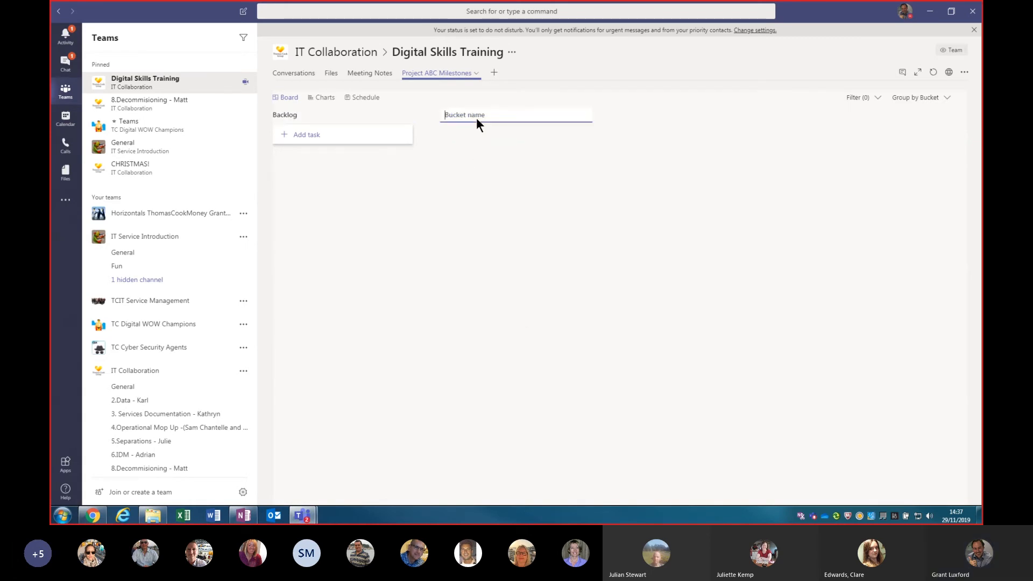
{"action": "type", "text": "In Progress"}
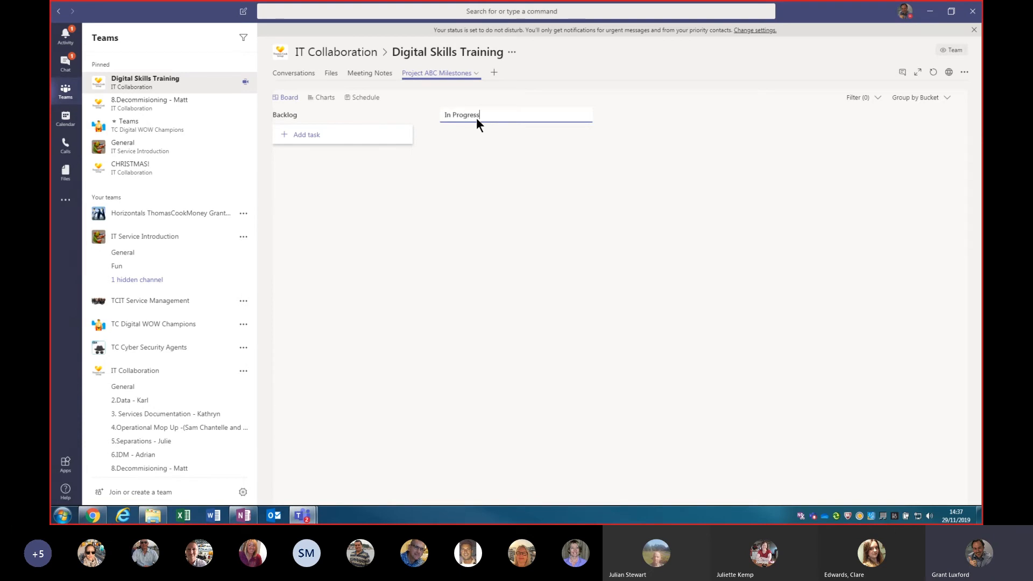
{"action": "key", "text": "Return"}
- Add a third bucket named Blocked to the plan board
{"action": "left_click", "coordinate": [640, 115]}
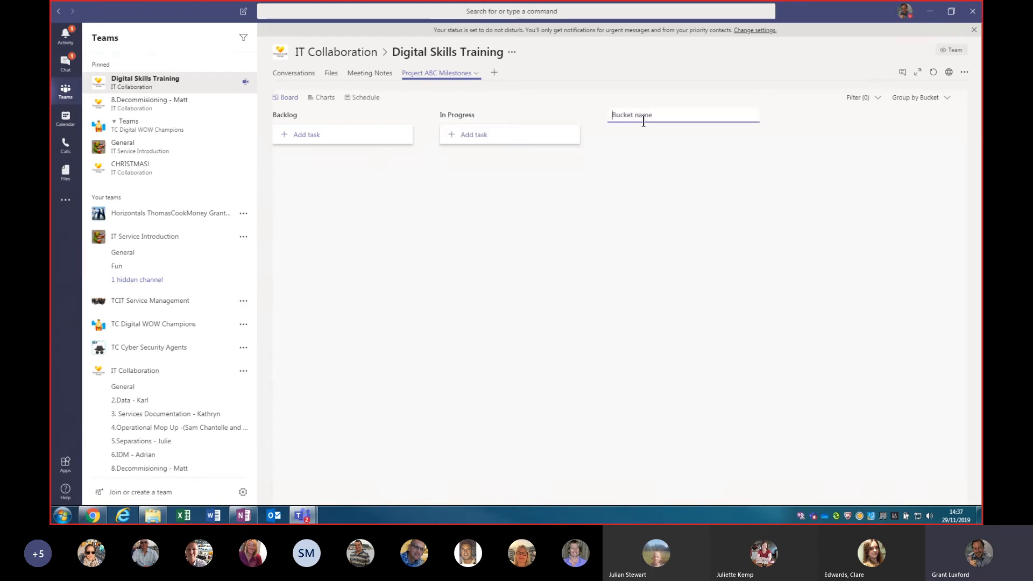
{"action": "type", "text": "Completed"}
{"action": "key", "text": "BackSpace"}
{"action": "key", "text": "BackSpace"}
{"action": "key", "text": "BackSpace"}
{"action": "key", "text": "BackSpace"}
{"action": "key", "text": "BackSpace"}
{"action": "key", "text": "BackSpace"}
{"action": "type", "text": "Blocked"}
{"action": "key", "text": "Return"}
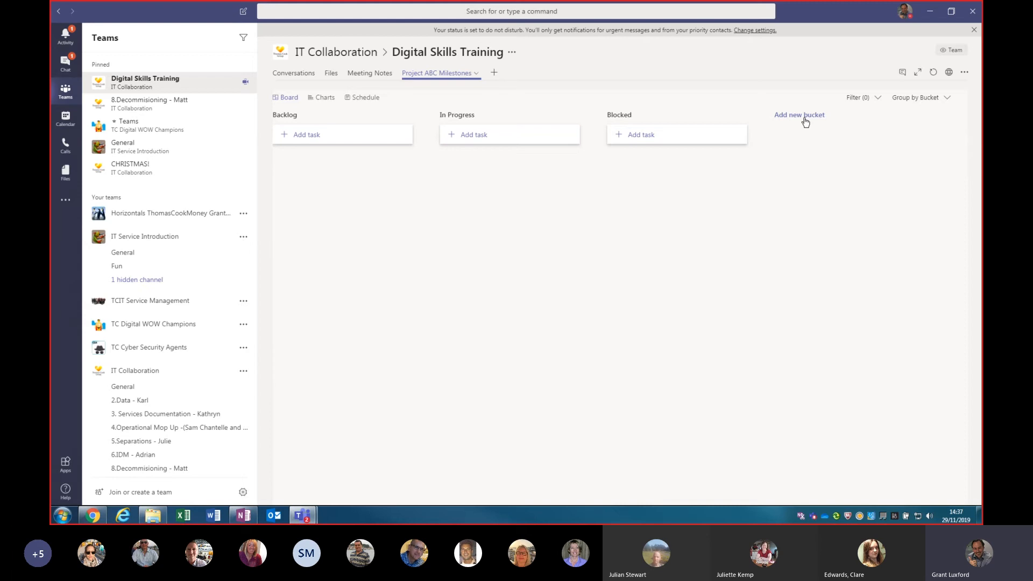
- Look at the filter options available for the plan board
{"action": "left_click", "coordinate": [876, 99]}
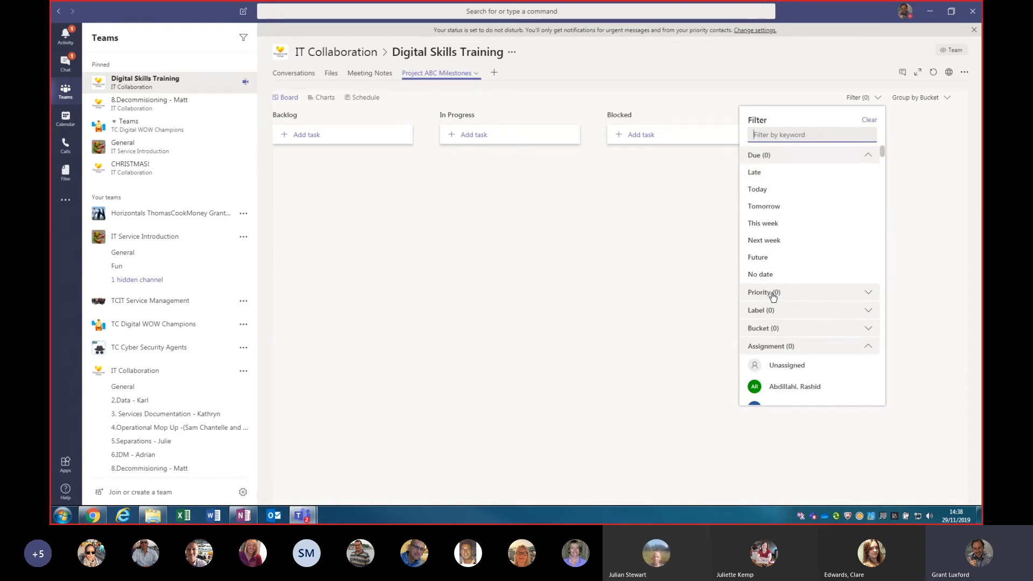
{"action": "left_click", "coordinate": [592, 219]}
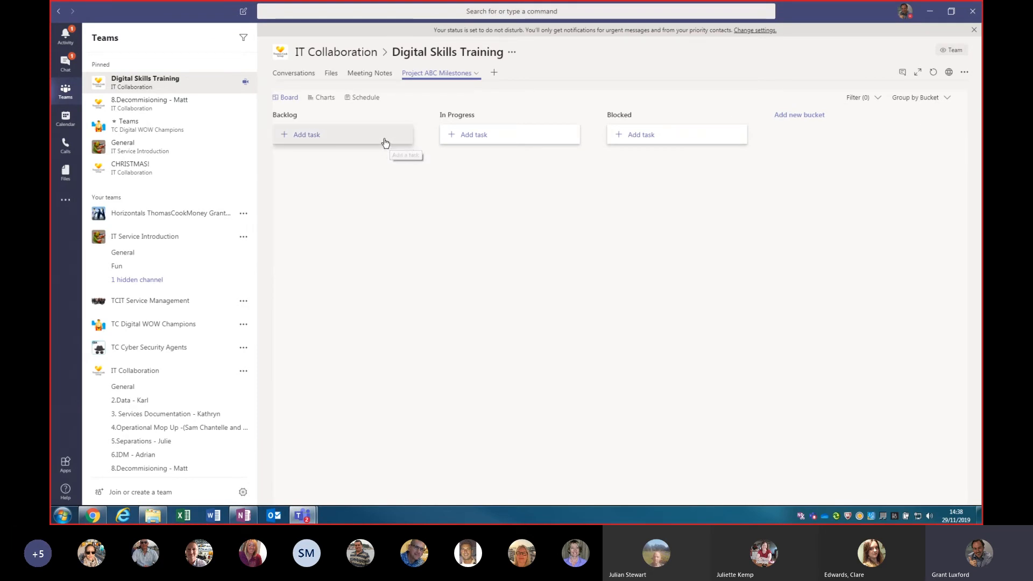
- Start a new task named task 1 in the Backlog bucket with a due date of 4 December 2019
{"action": "left_click", "coordinate": [339, 140]}
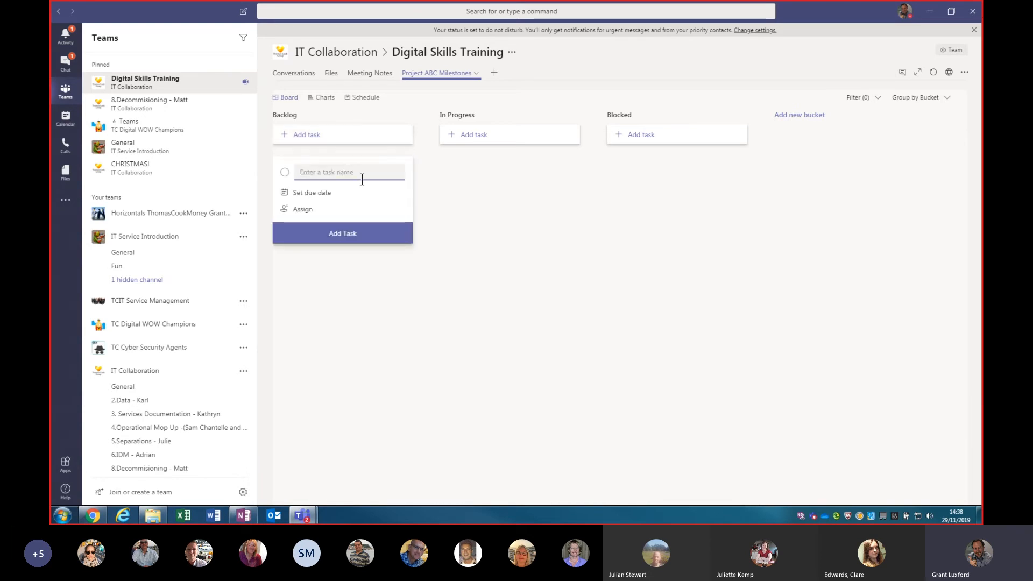
{"action": "type", "text": "task 1"}
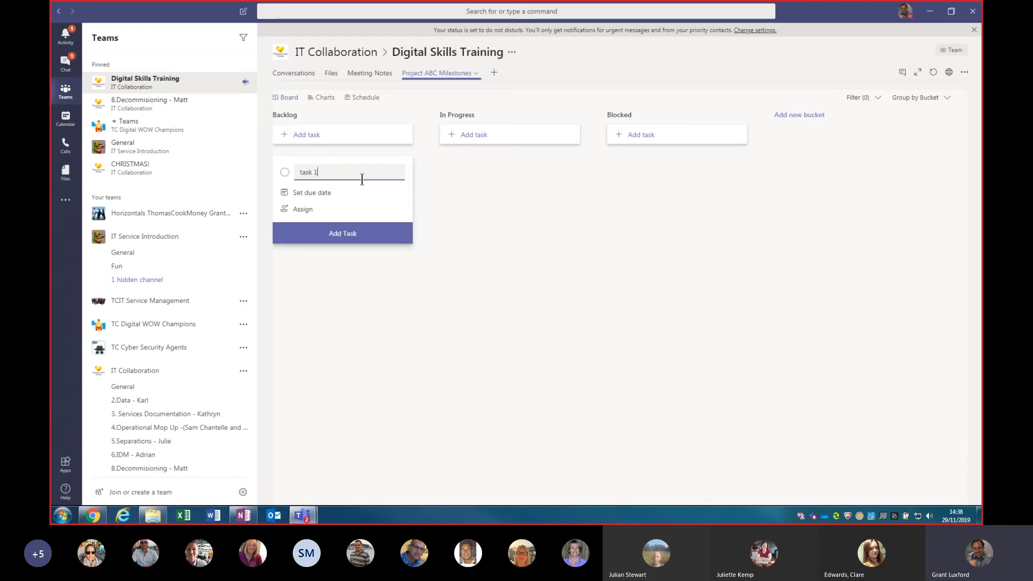
{"action": "left_click", "coordinate": [326, 193]}
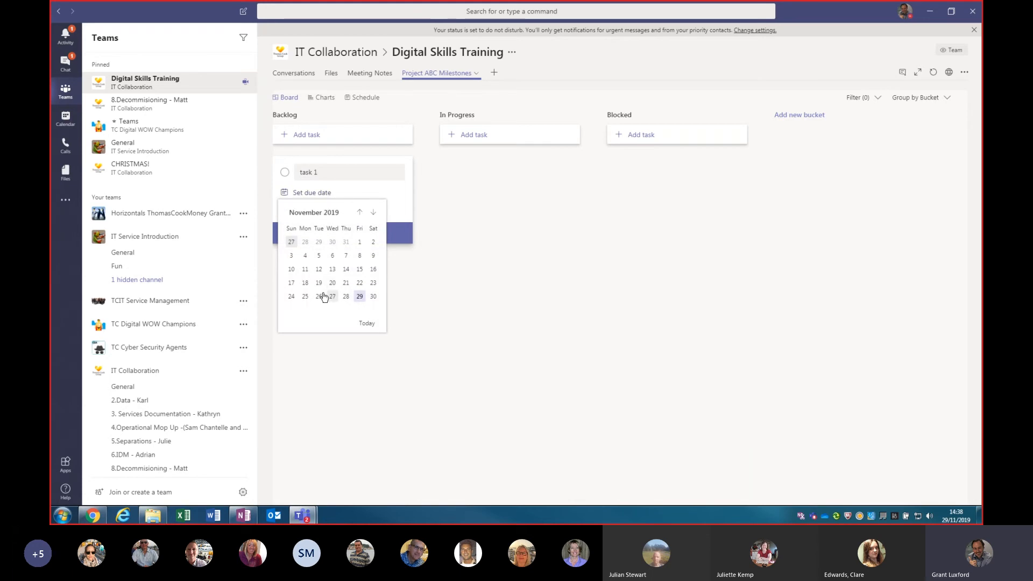
{"action": "left_click", "coordinate": [374, 213]}
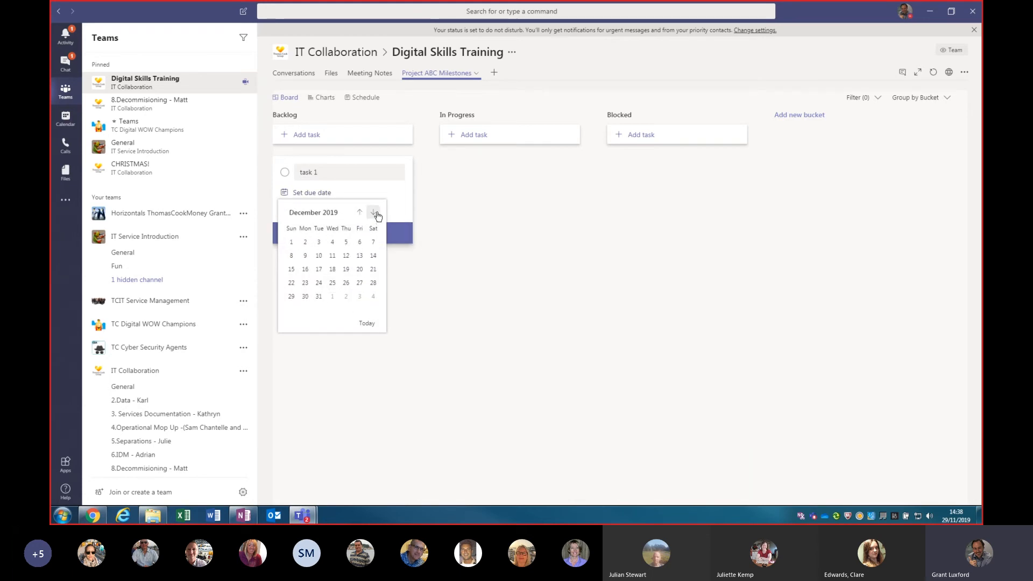
{"action": "left_click", "coordinate": [333, 242]}
- Assign the new task to yourself and add it to the Backlog bucket
{"action": "left_click", "coordinate": [303, 210]}
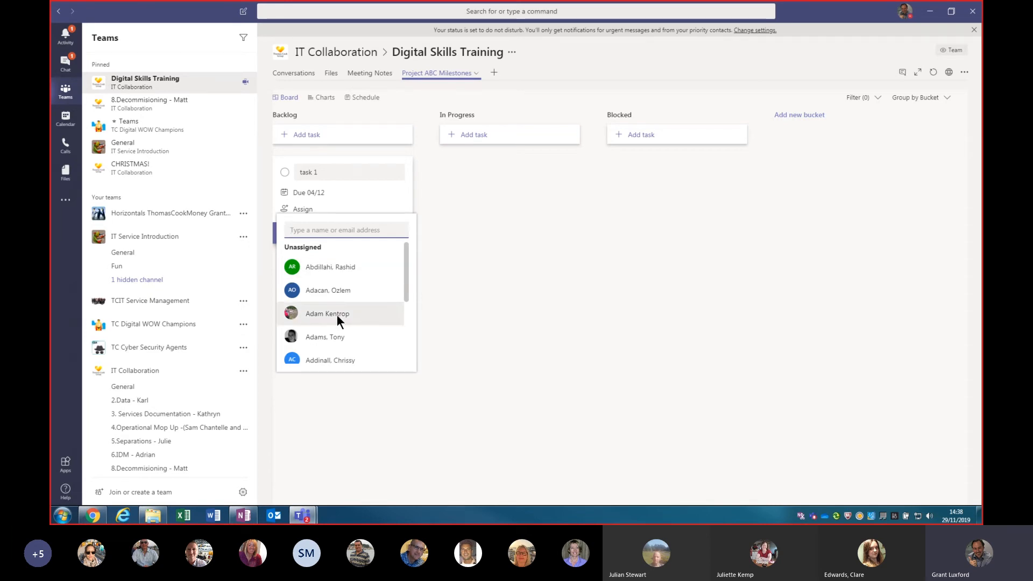
{"action": "type", "text": "grant"}
{"action": "left_click", "coordinate": [338, 268]}
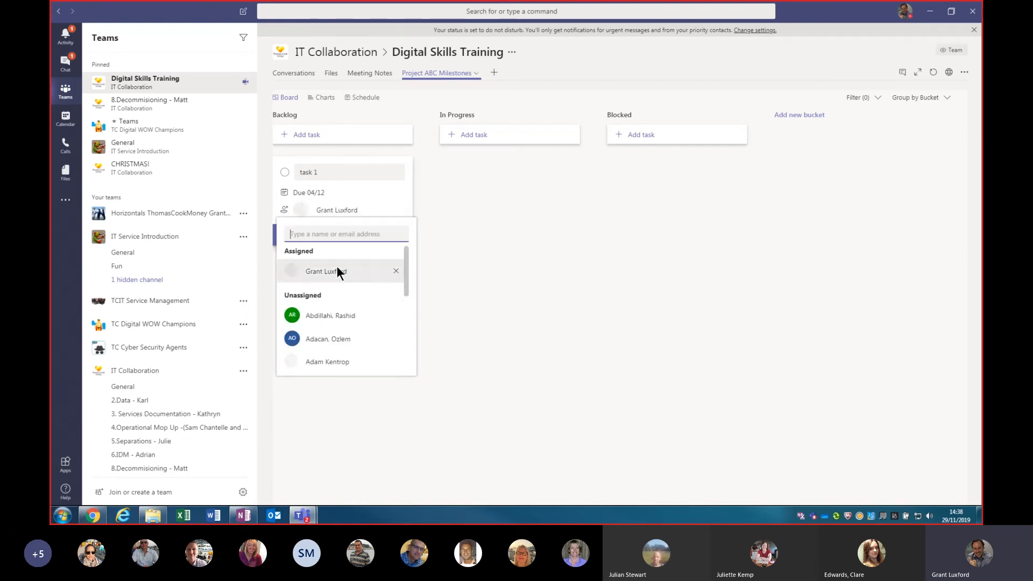
{"action": "left_click", "coordinate": [455, 225]}
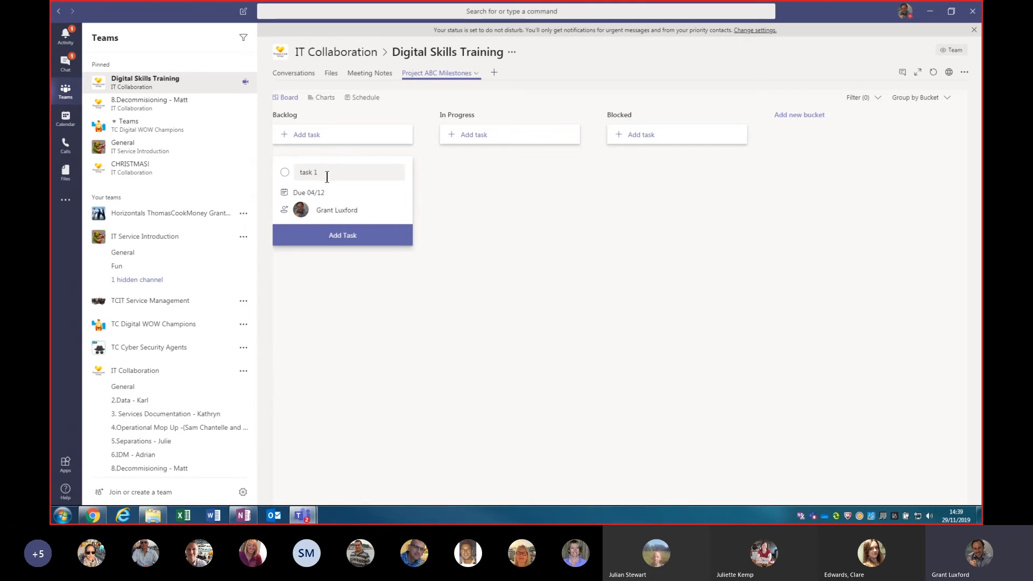
{"action": "left_click", "coordinate": [353, 239]}
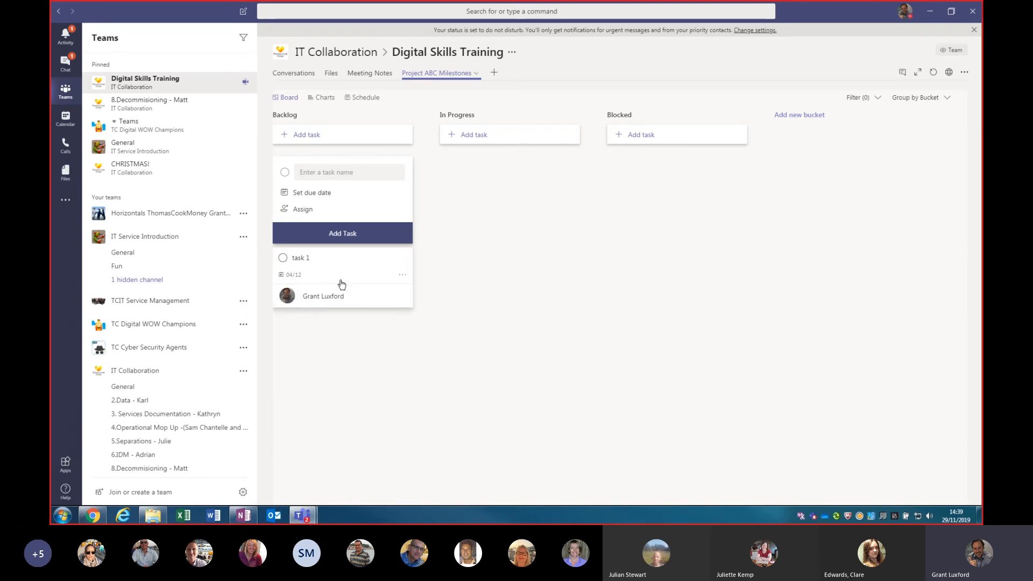
- Move task 1 to the In Progress bucket and return it to Backlog through its task details
{"action": "left_click_drag", "start_coordinate": [378, 274], "coordinate": [521, 175]}
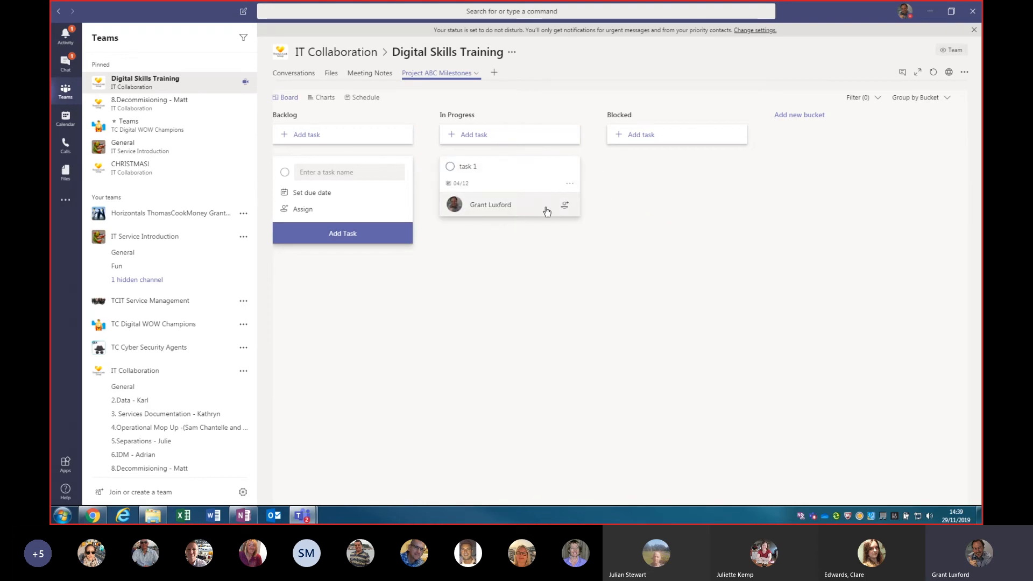
{"action": "left_click", "coordinate": [516, 173]}
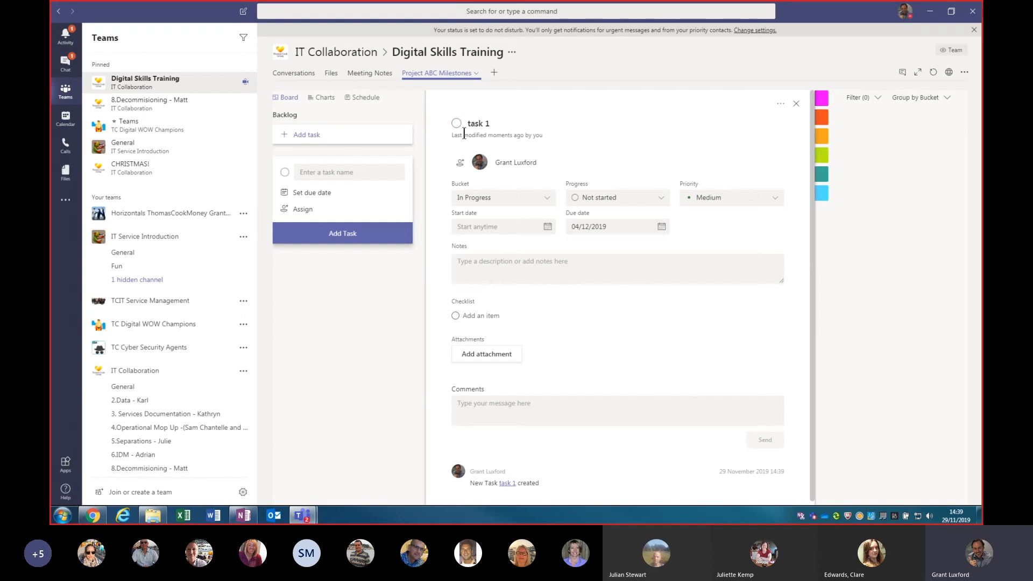
{"action": "left_click", "coordinate": [477, 165]}
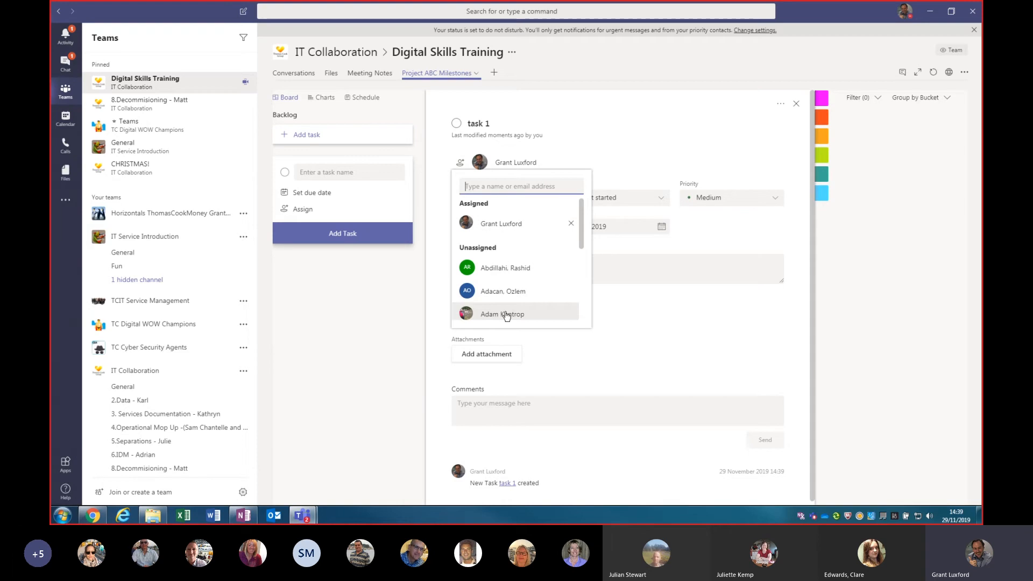
{"action": "left_click", "coordinate": [593, 157]}
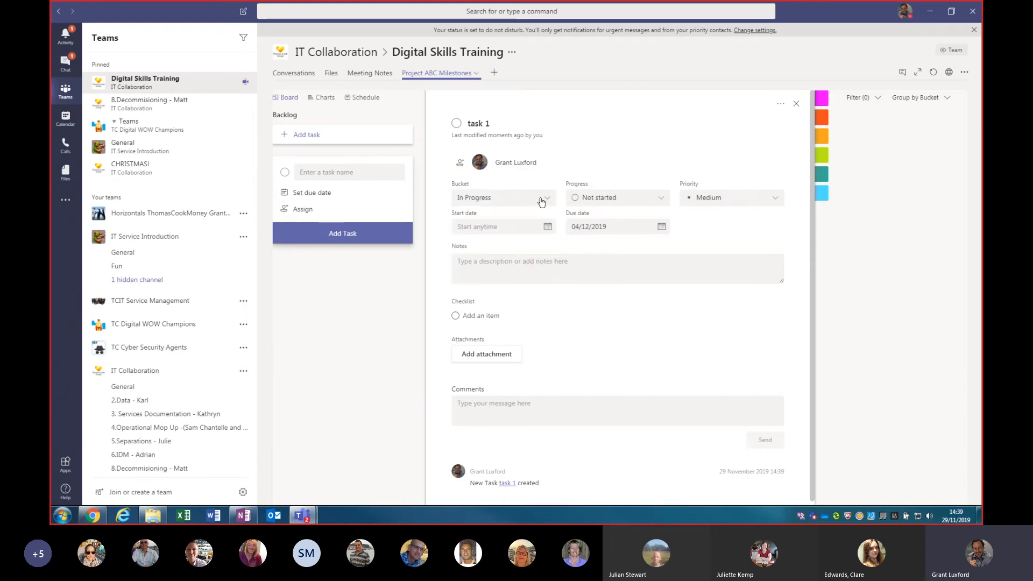
{"action": "left_click", "coordinate": [484, 200]}
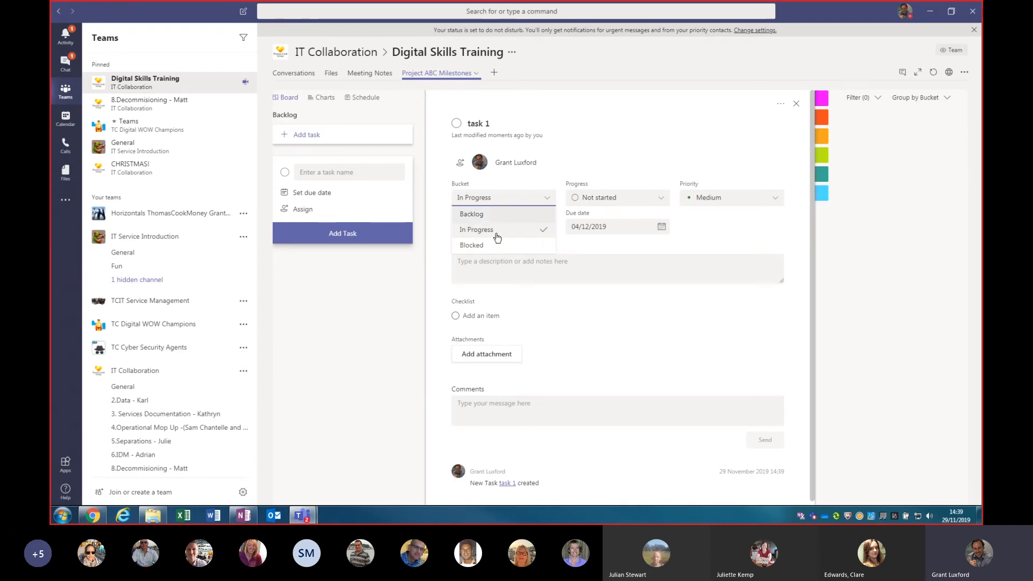
{"action": "left_click", "coordinate": [498, 215]}
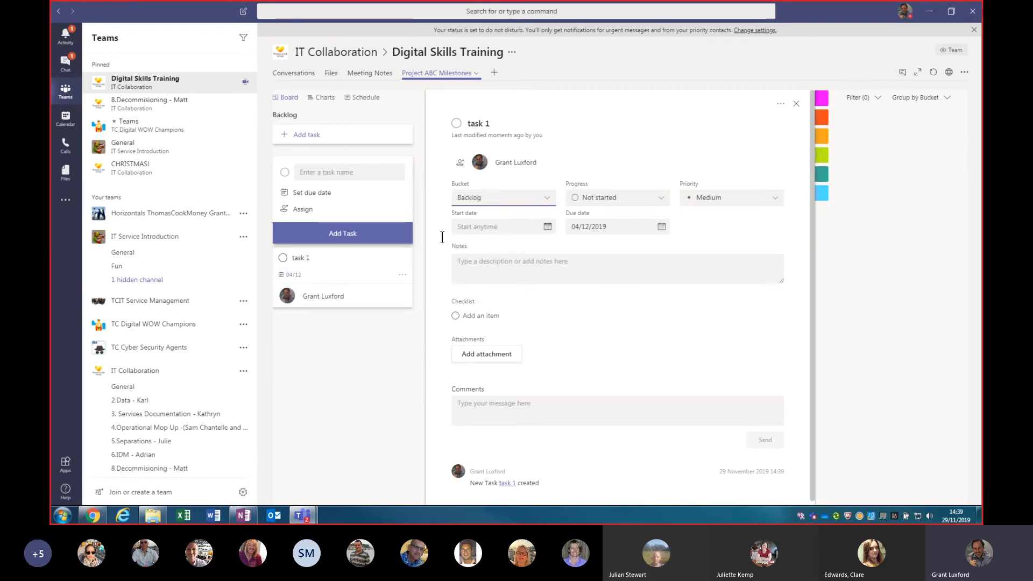
- Look at the progress and priority choices available for task 1, leaving both settings as they are
{"action": "left_click", "coordinate": [649, 198]}
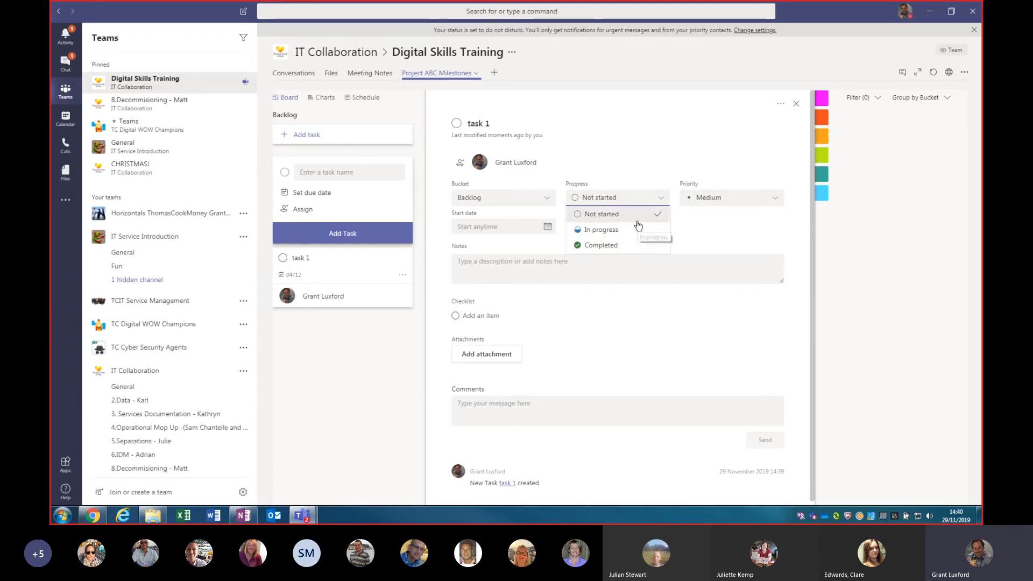
{"action": "left_click", "coordinate": [733, 200]}
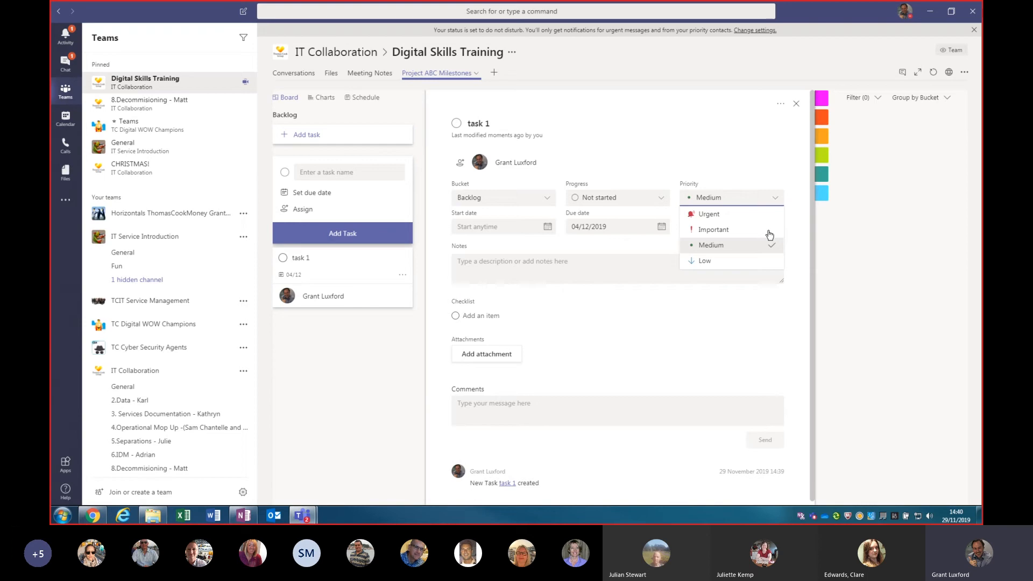
{"action": "left_click", "coordinate": [795, 224]}
- Set the start date of task 1 to 2 December 2019
{"action": "left_click", "coordinate": [513, 227]}
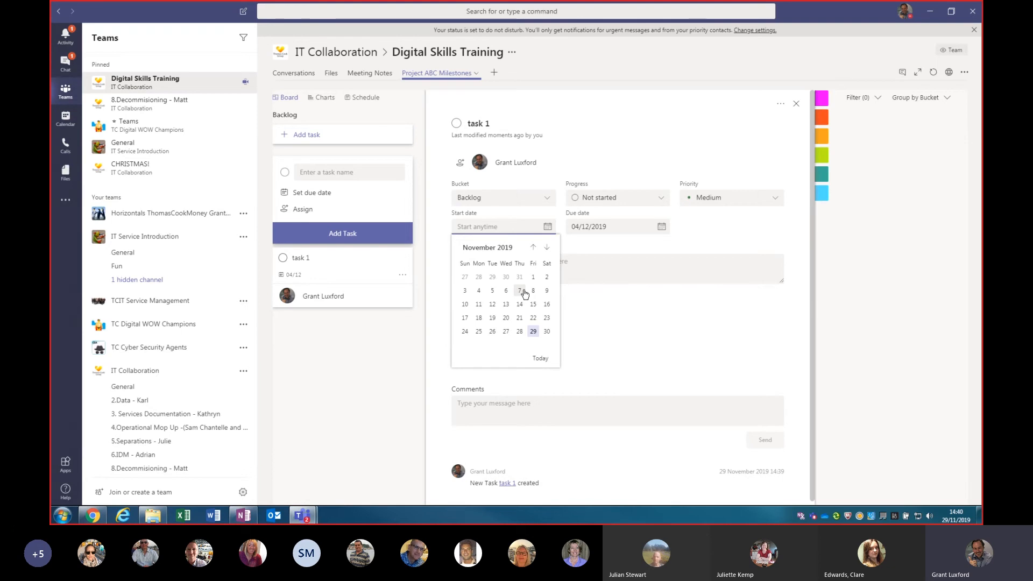
{"action": "left_click", "coordinate": [547, 247]}
{"action": "left_click", "coordinate": [479, 278]}
- Enter the task note "description about the task can be added here" and show it on the card
{"action": "left_click", "coordinate": [523, 267]}
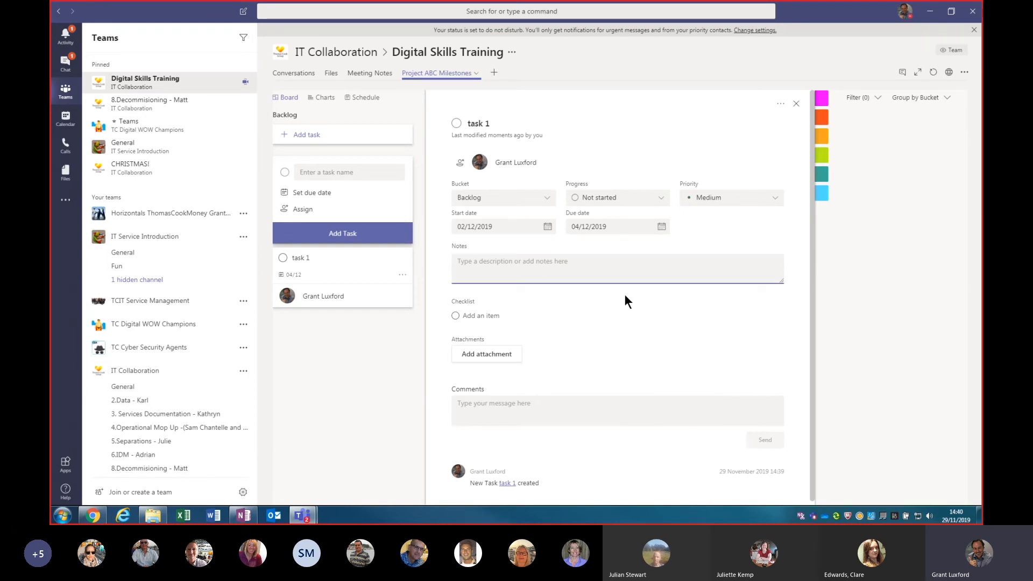
{"action": "type", "text": "descri"}
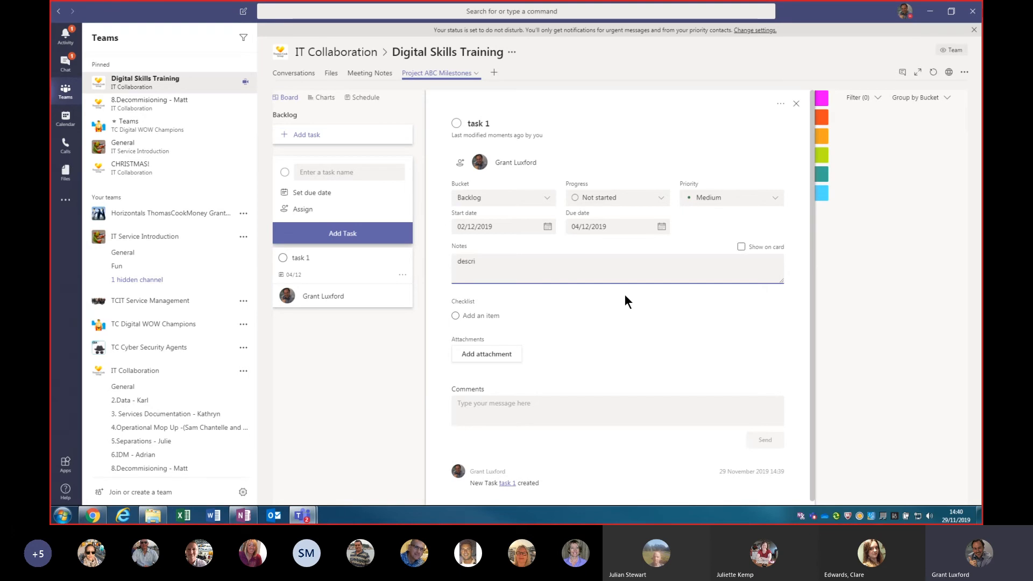
{"action": "type", "text": "ption about the task can be added here"}
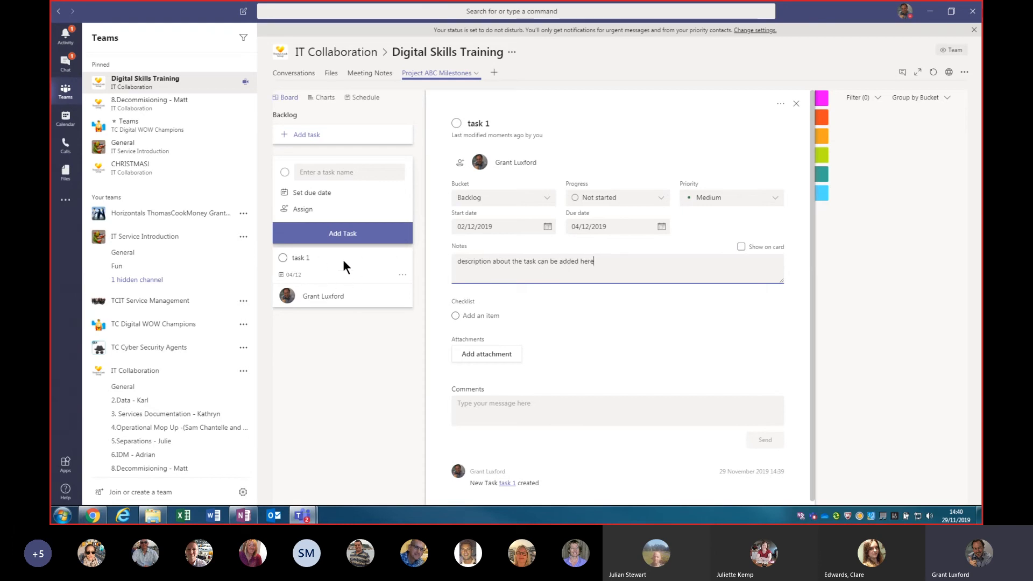
{"action": "left_click", "coordinate": [742, 247]}
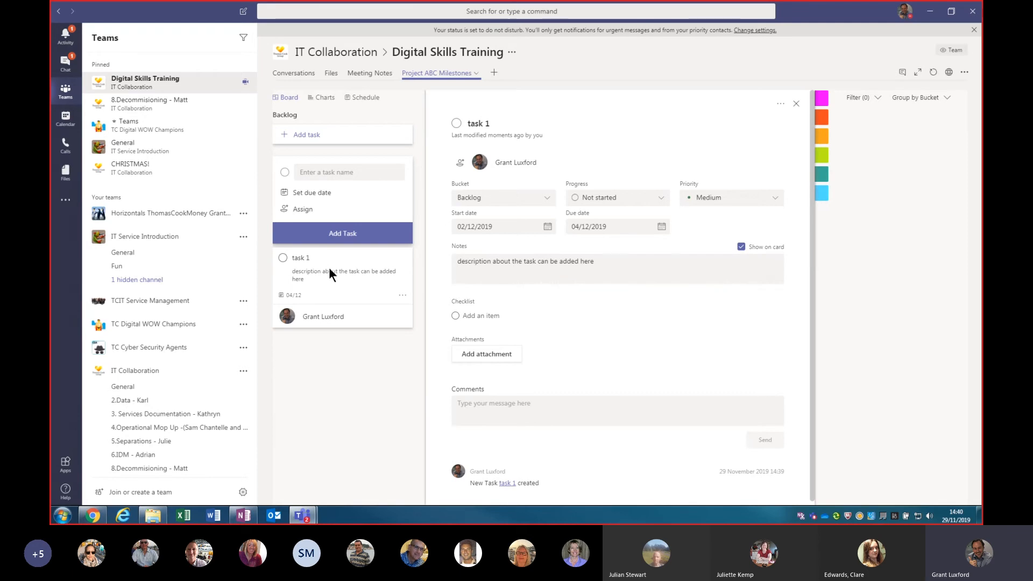
- Add three checklist items to task 1: "Step 1", "Step 2" and "step 3"
{"action": "left_click", "coordinate": [487, 320]}
{"action": "type", "text": "Step 1"}
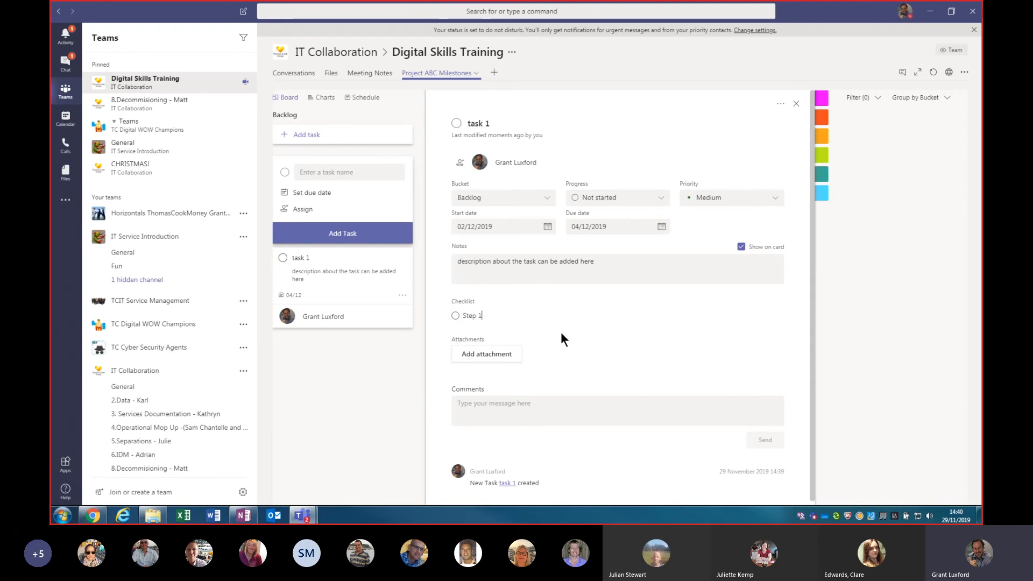
{"action": "key", "text": "Return"}
{"action": "type", "text": "Step 2"}
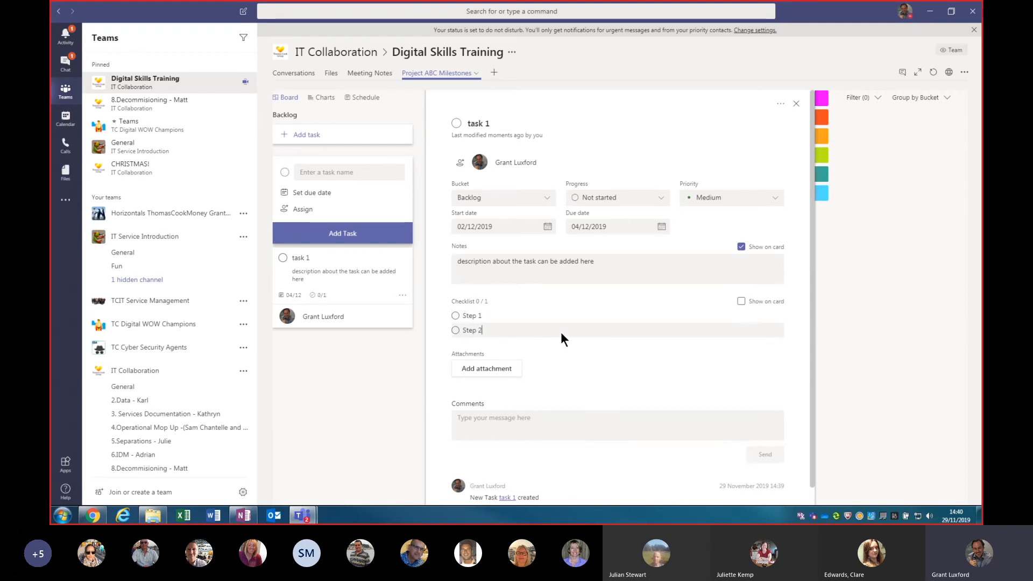
{"action": "key", "text": "Return"}
{"action": "type", "text": "step 3"}
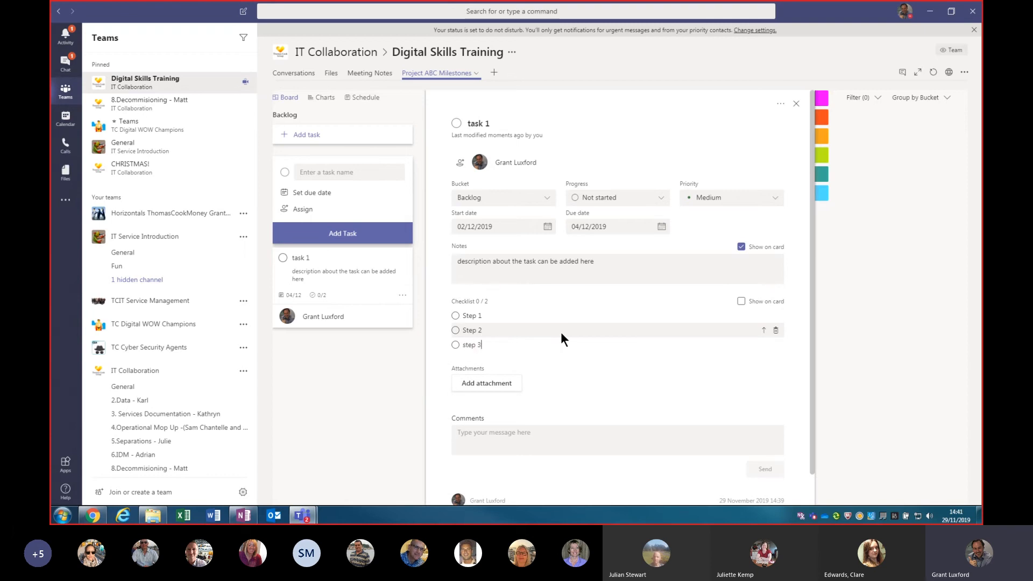
{"action": "key", "text": "Return"}
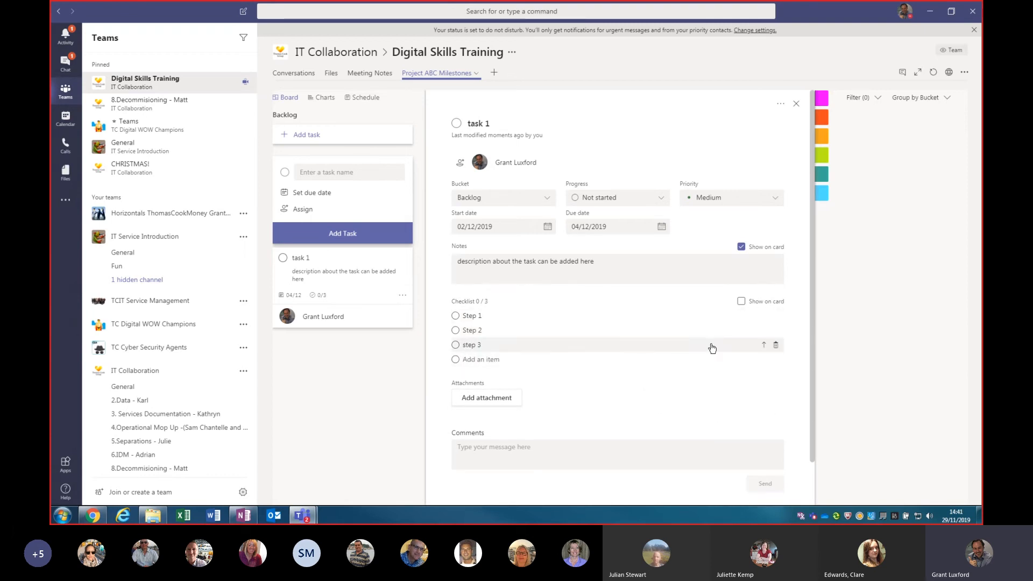
- Show the checklist on the task card, and switch the card back to showing the notes
{"action": "left_click", "coordinate": [748, 304]}
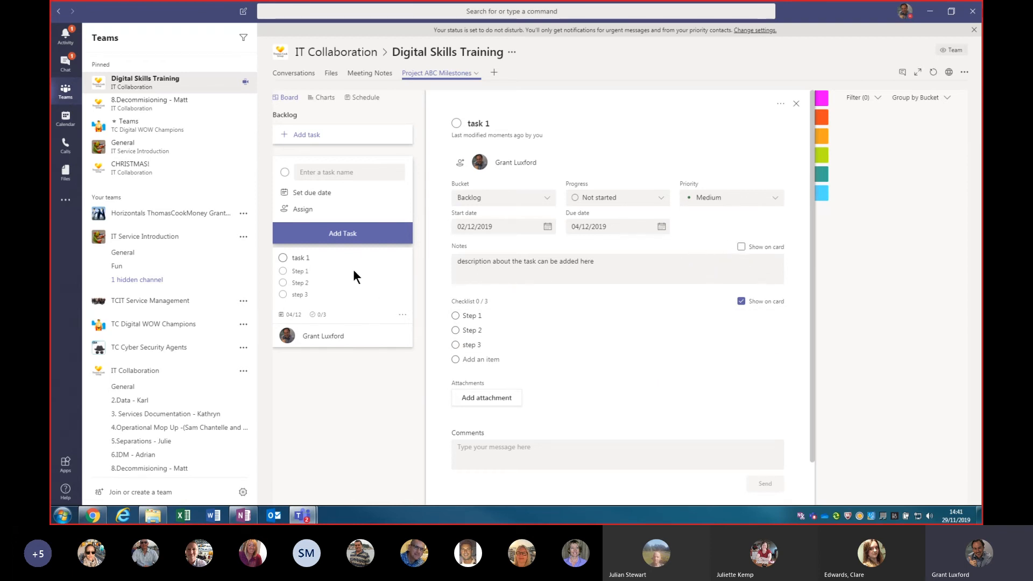
{"action": "left_click", "coordinate": [741, 247]}
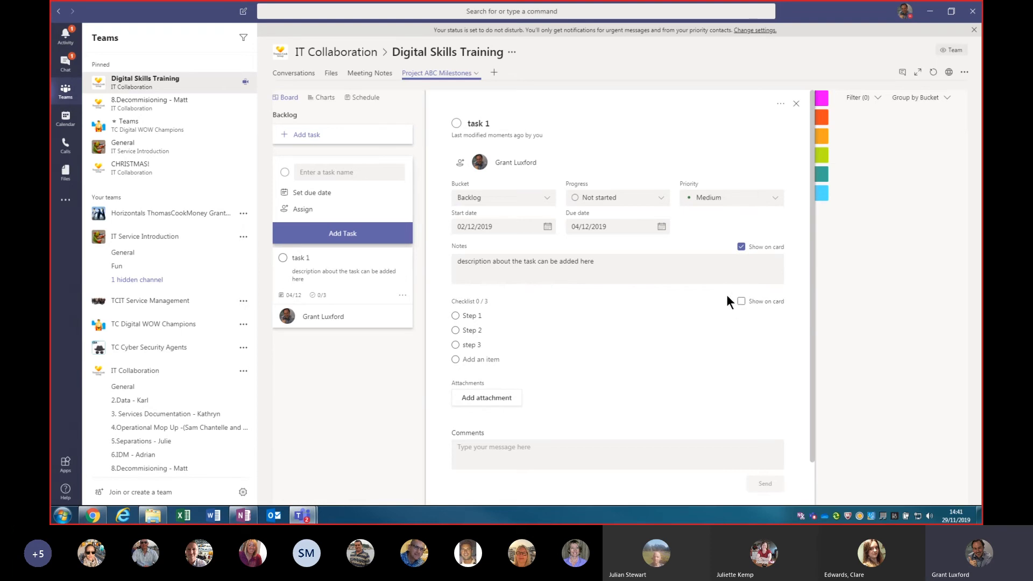
- Append "- GL", "- PS" and "- CJ" to the three checklist items in order, and mark steps 2 and 3 complete
{"action": "left_click_drag", "start_coordinate": [542, 324], "coordinate": [502, 339]}
{"action": "left_click", "coordinate": [516, 314]}
{"action": "type", "text": "- GL"}
{"action": "left_click", "coordinate": [509, 329]}
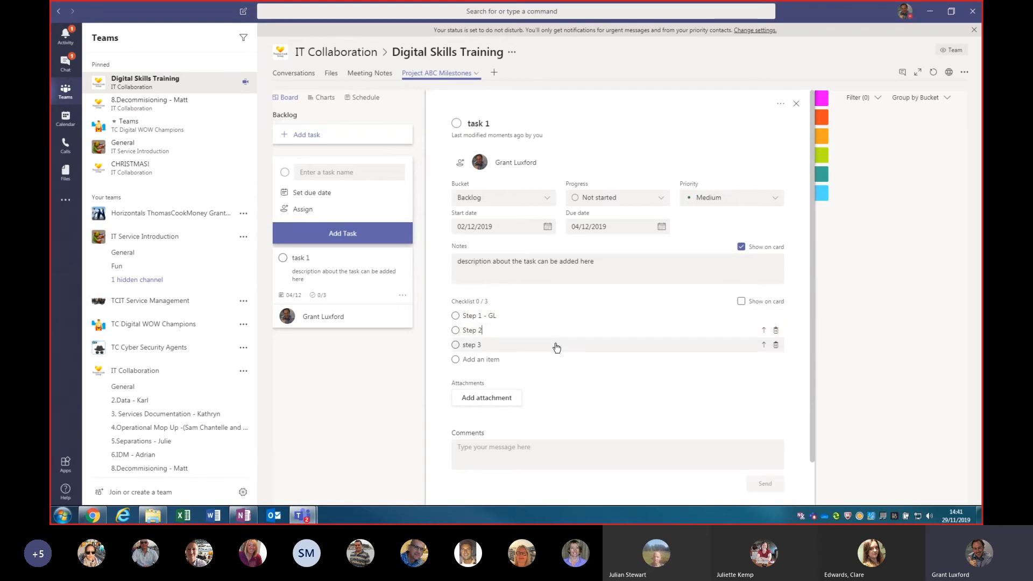
{"action": "type", "text": "- PS"}
{"action": "left_click", "coordinate": [501, 344]}
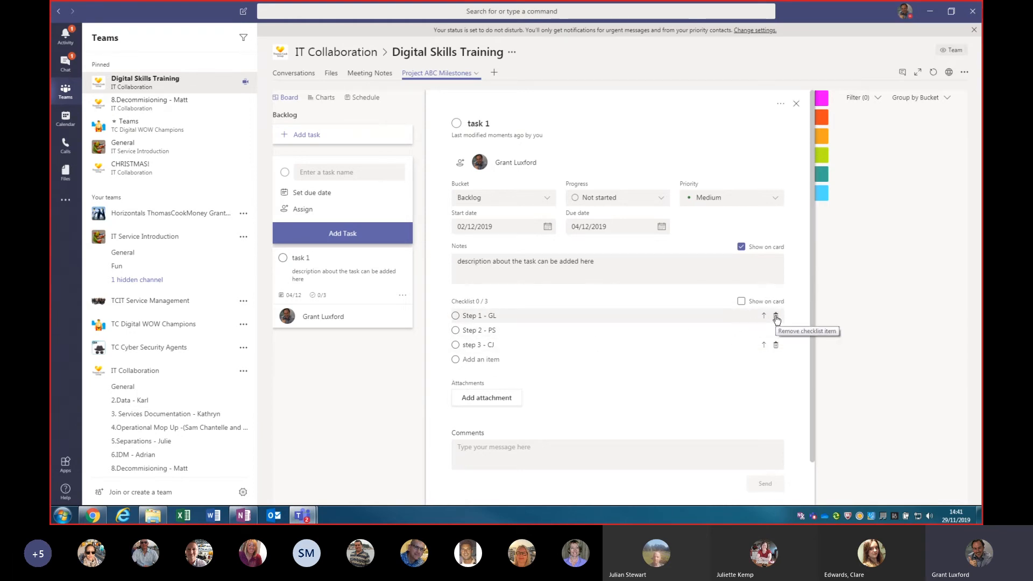
{"action": "left_click", "coordinate": [456, 332]}
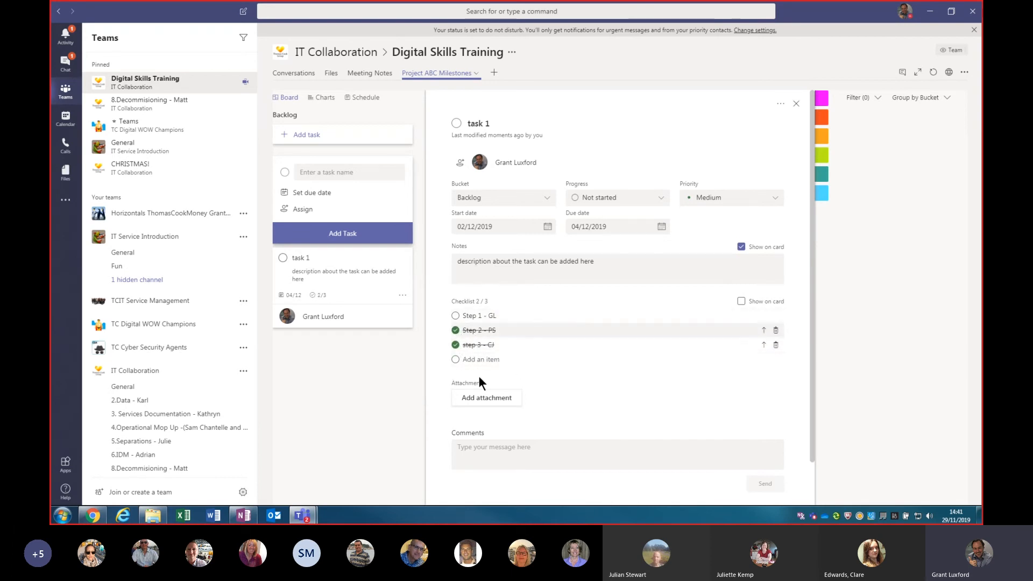
- Look at the form for attaching a web link to task 1 and leave it without adding one
{"action": "left_click_drag", "start_coordinate": [811, 363], "coordinate": [808, 419]}
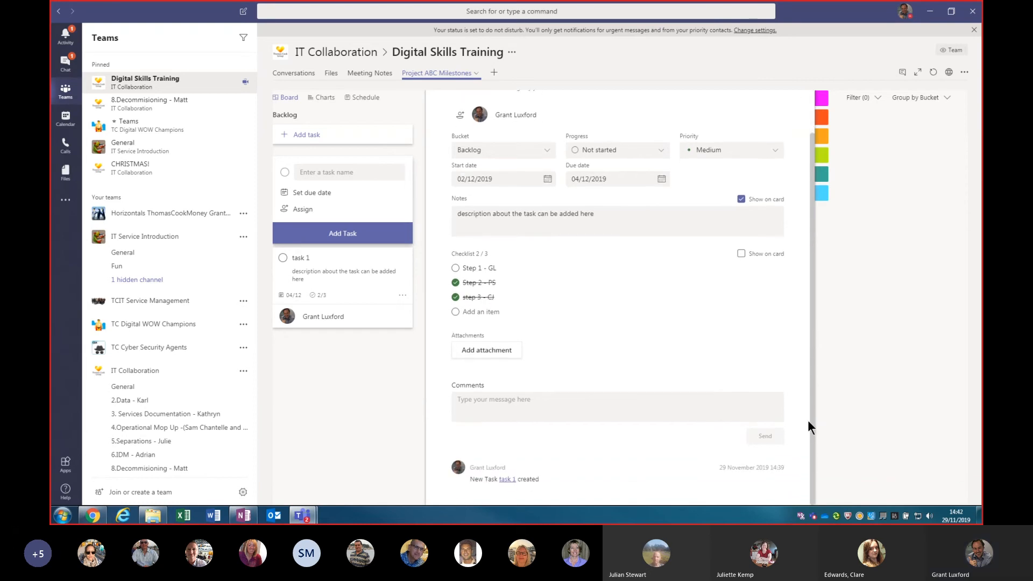
{"action": "left_click", "coordinate": [494, 354]}
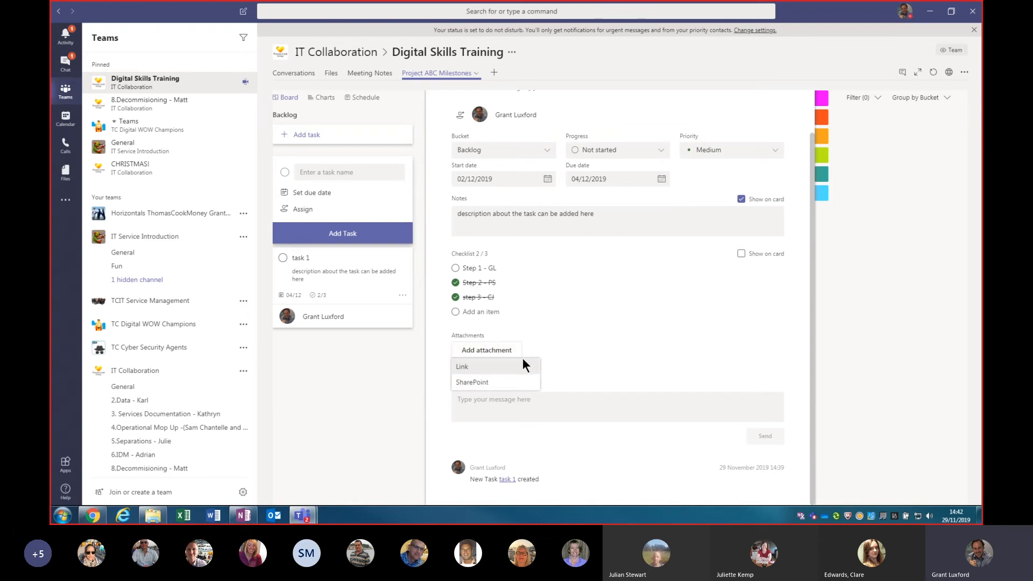
{"action": "left_click", "coordinate": [495, 368]}
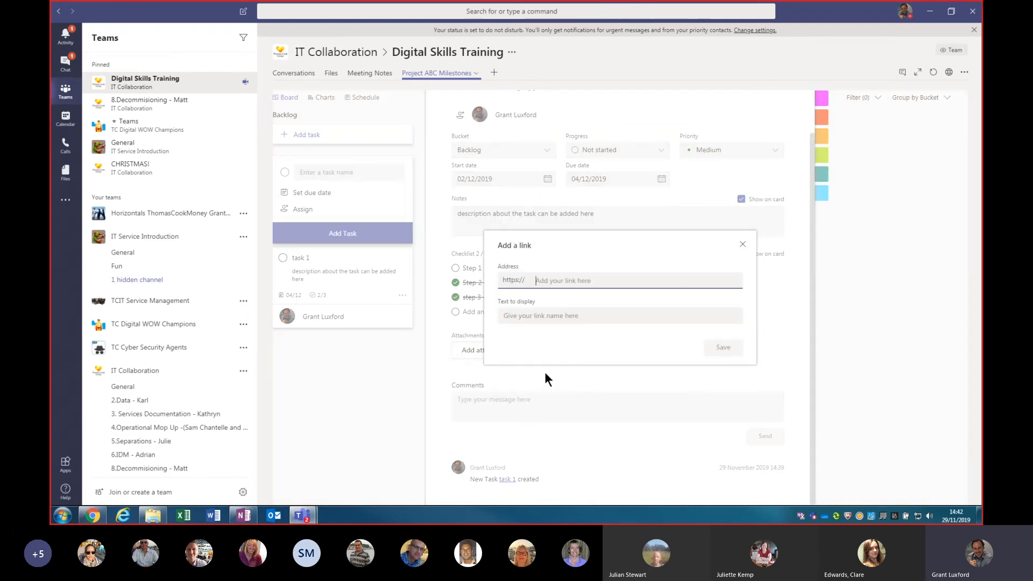
{"action": "left_click", "coordinate": [743, 244]}
- Attach the CHRISTMAS! item from the team's SharePoint documents to task 1
{"action": "left_click", "coordinate": [480, 350]}
{"action": "left_click", "coordinate": [474, 381]}
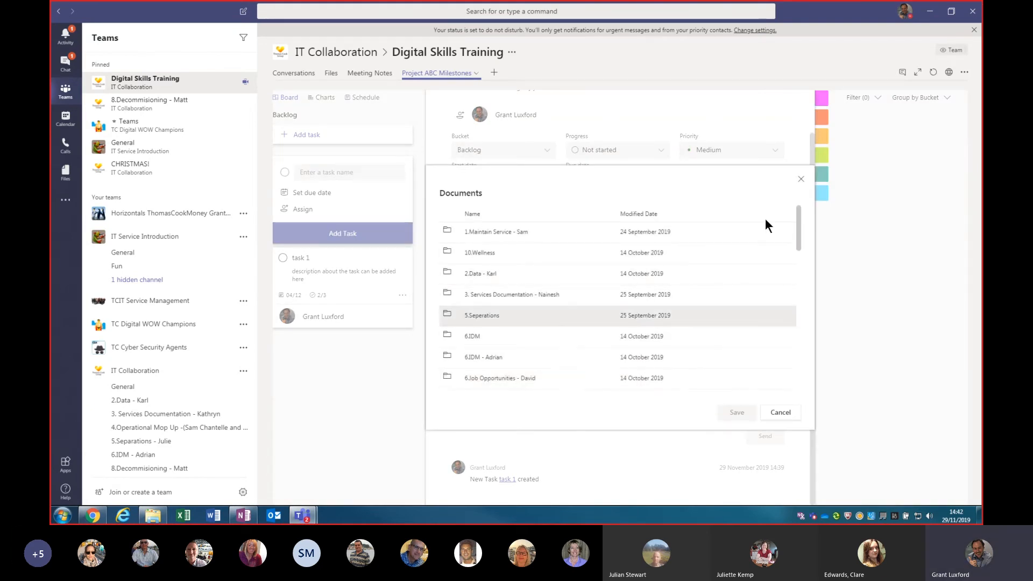
{"action": "left_click_drag", "start_coordinate": [798, 222], "coordinate": [796, 265]}
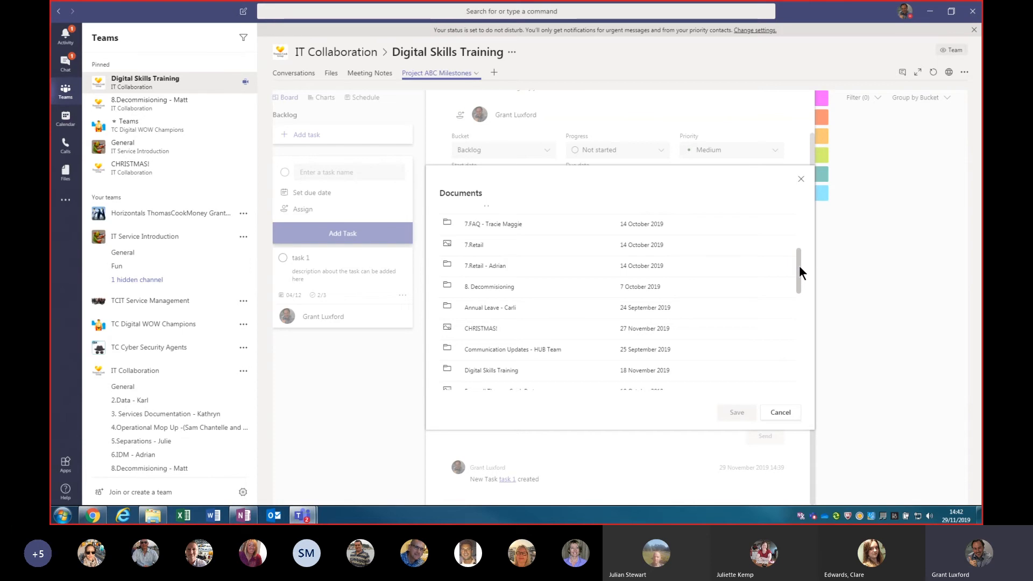
{"action": "left_click", "coordinate": [479, 326]}
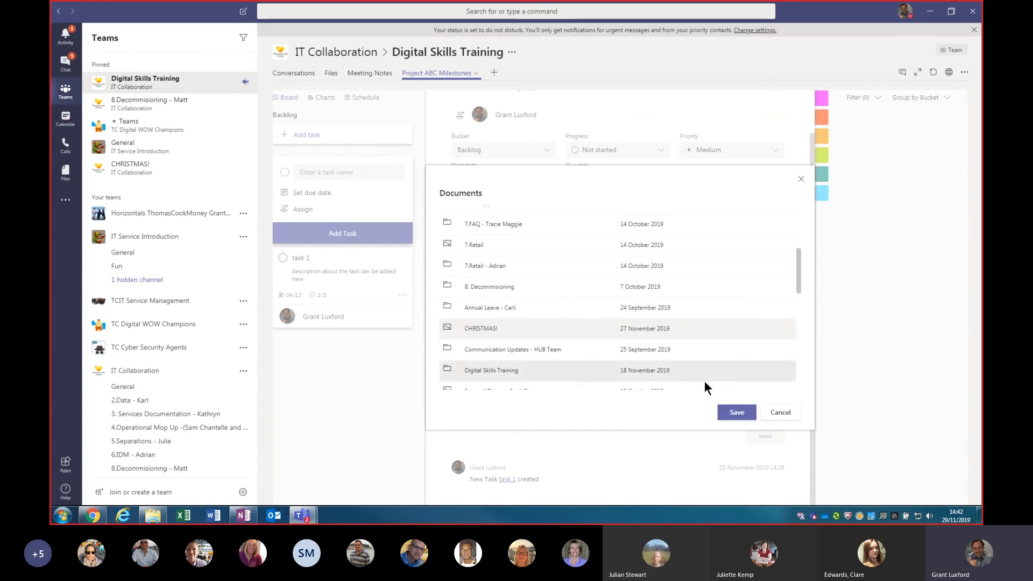
{"action": "left_click", "coordinate": [730, 411]}
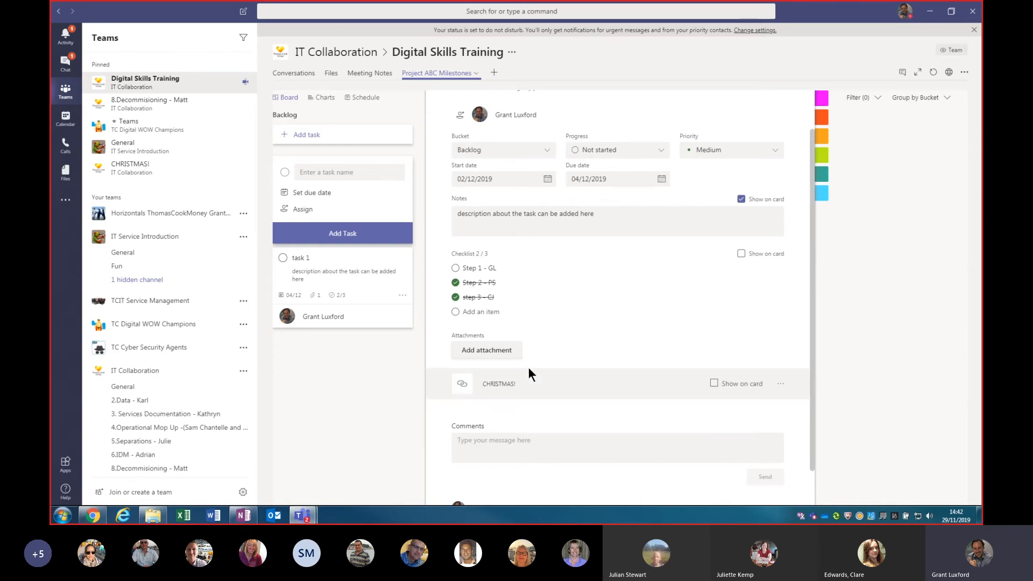
- Look at the options for managing the CHRISTMAS! attachment without changing it
{"action": "scroll", "coordinate": [576, 401], "scroll_direction": "down", "scroll_amount": 1}
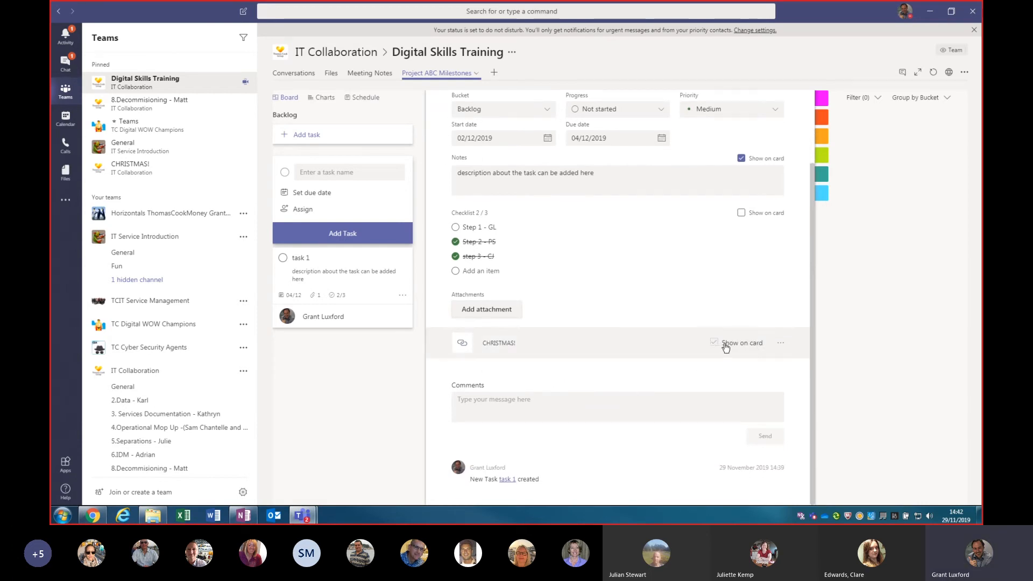
{"action": "left_click", "coordinate": [780, 343]}
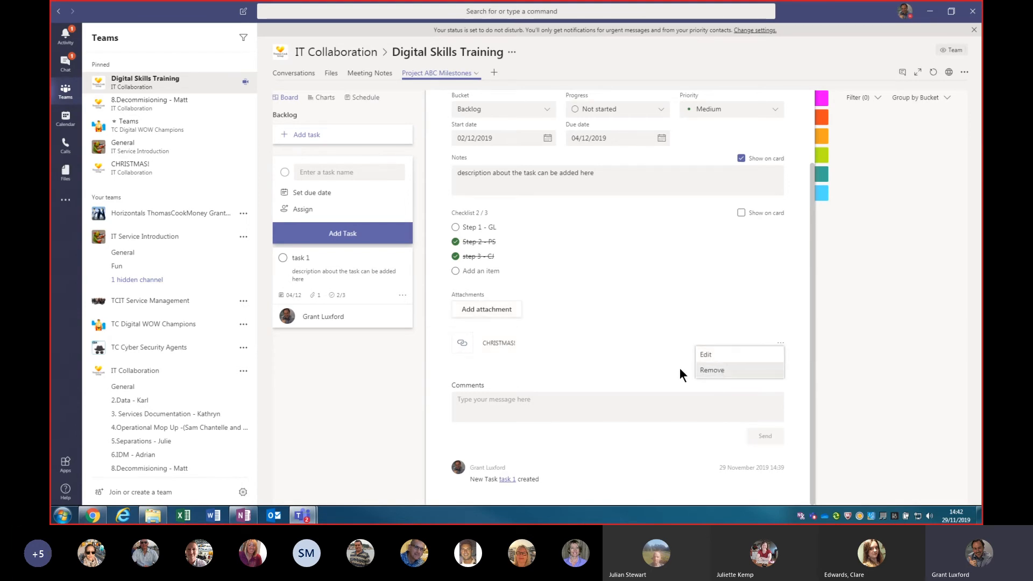
{"action": "left_click", "coordinate": [508, 370]}
- Post the comment "These comments become uneditable on submission" on task 1
{"action": "left_click", "coordinate": [514, 413]}
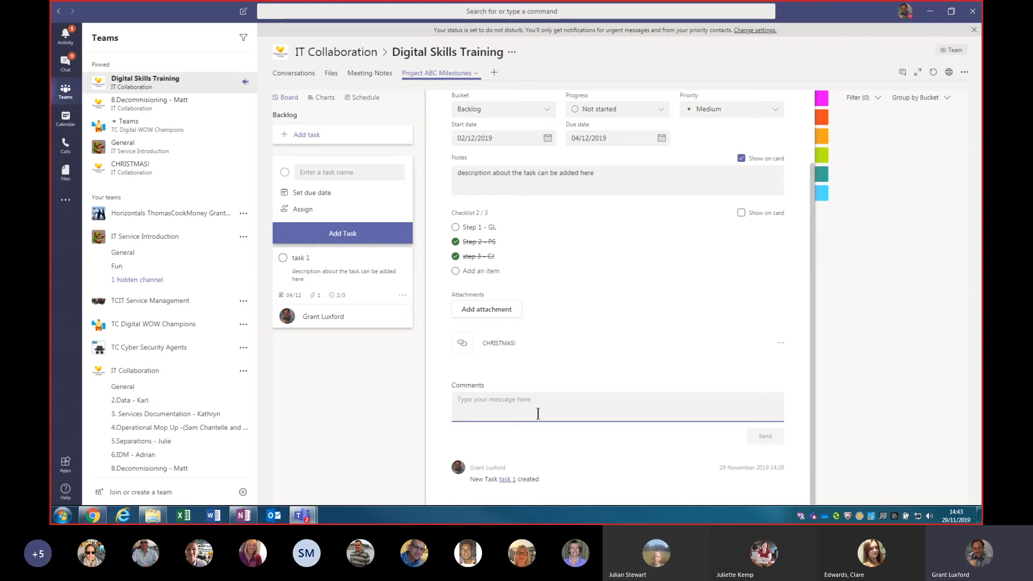
{"action": "type", "text": "These comments become uneditableson submission"}
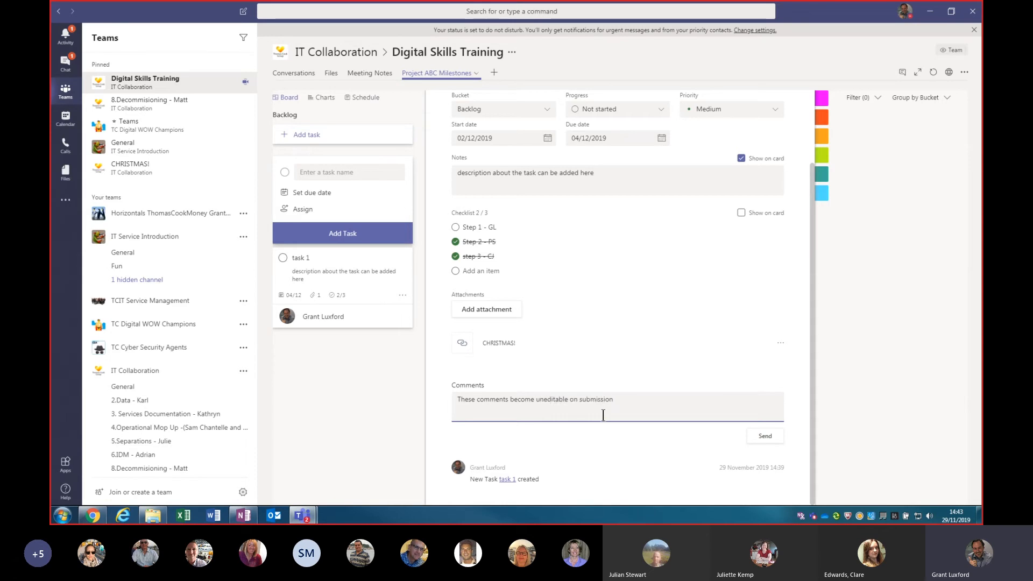
{"action": "left_click", "coordinate": [764, 436]}
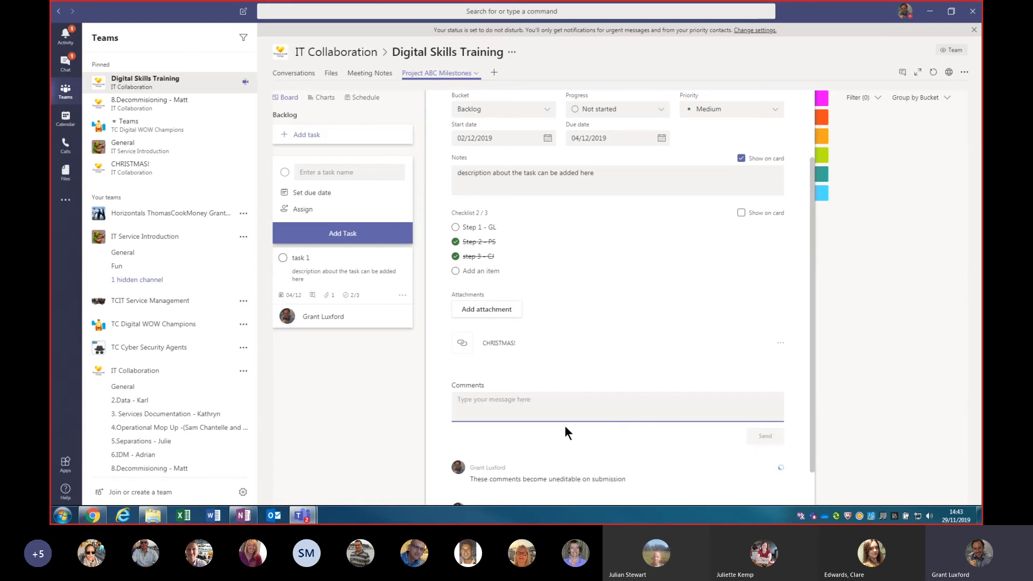
{"action": "scroll", "coordinate": [564, 425], "scroll_direction": "down", "scroll_amount": 1}
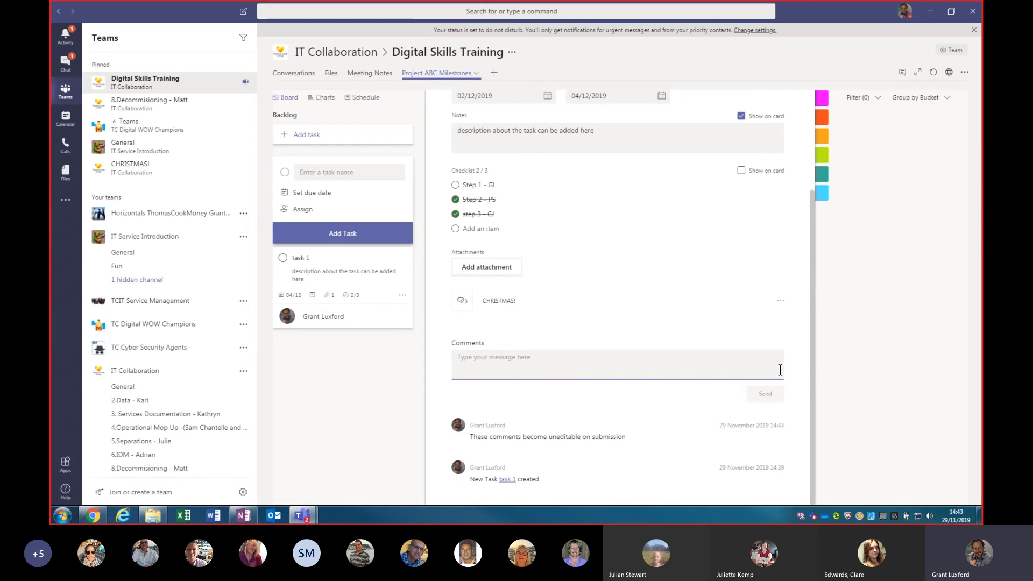
- Rename the pink label (Label 1) to "On-boarding" and apply it to task 1
{"action": "left_click_drag", "start_coordinate": [809, 369], "coordinate": [807, 214]}
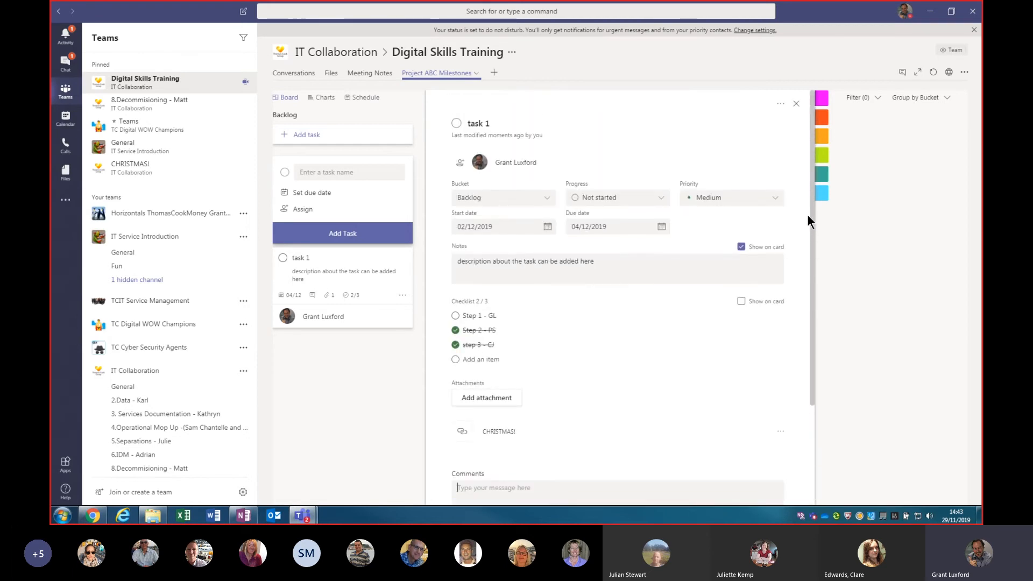
{"action": "mouse_move", "coordinate": [839, 99]}
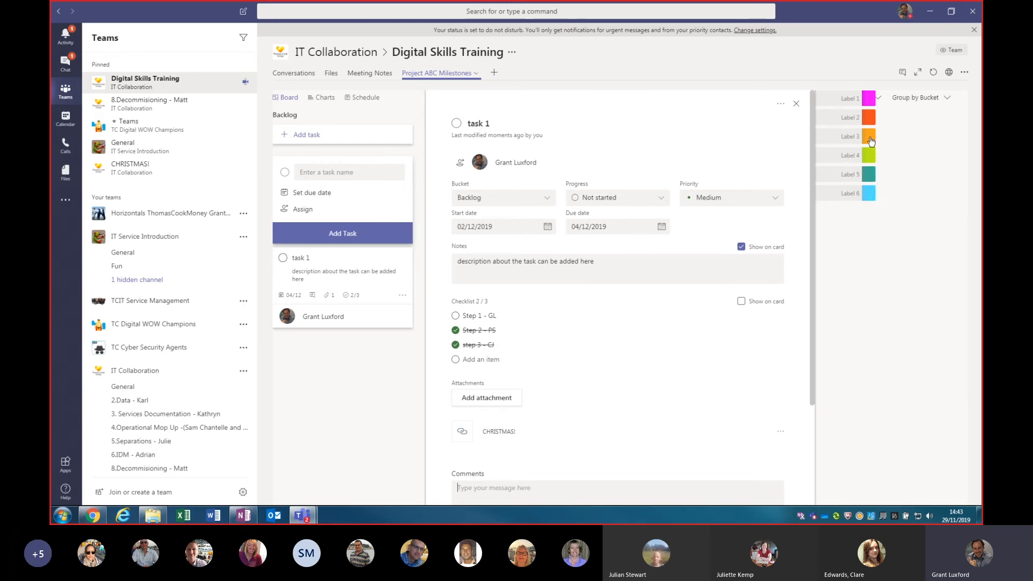
{"action": "left_click", "coordinate": [838, 102]}
{"action": "type", "text": "On-boarding"}
{"action": "left_click", "coordinate": [869, 98]}
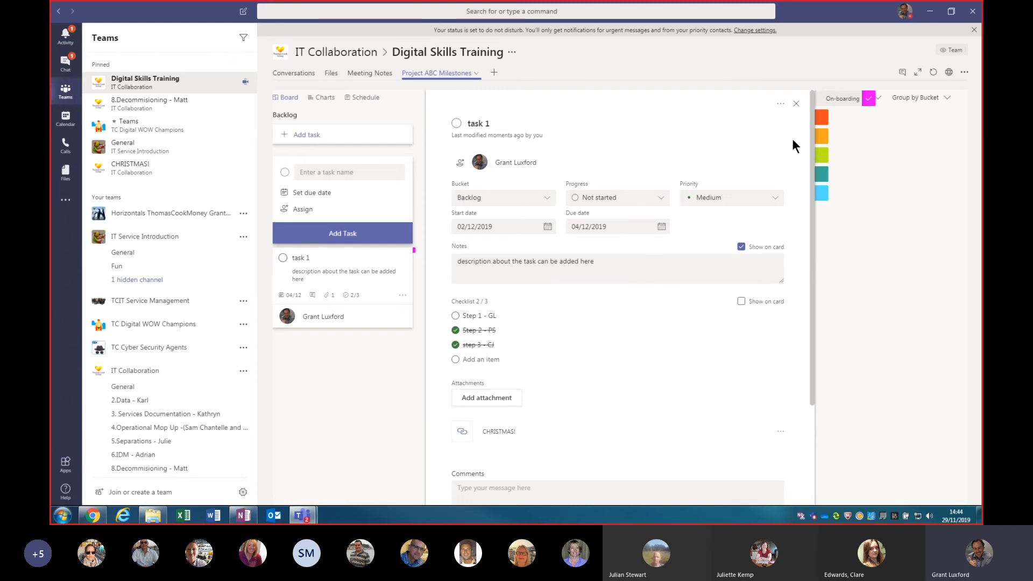
- Close the task details, reopen task 1 from the board and look at its additional task actions
{"action": "left_click", "coordinate": [796, 104]}
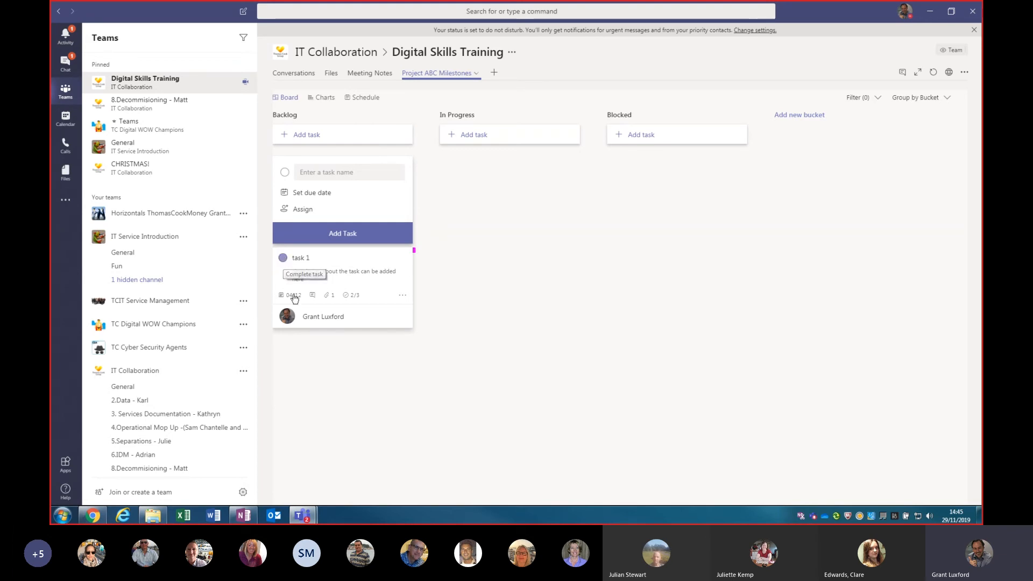
{"action": "left_click", "coordinate": [383, 264]}
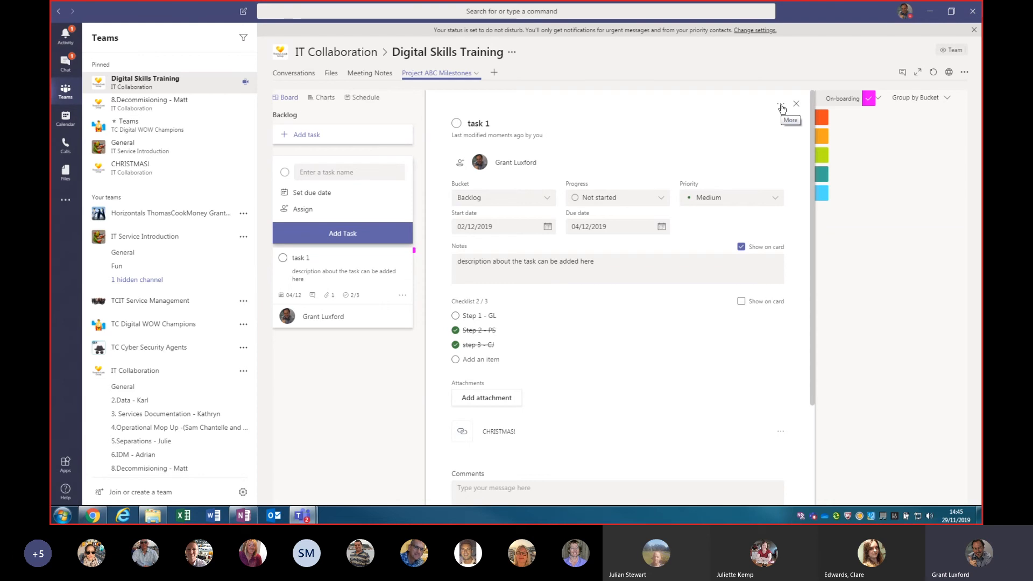
{"action": "left_click", "coordinate": [781, 105]}
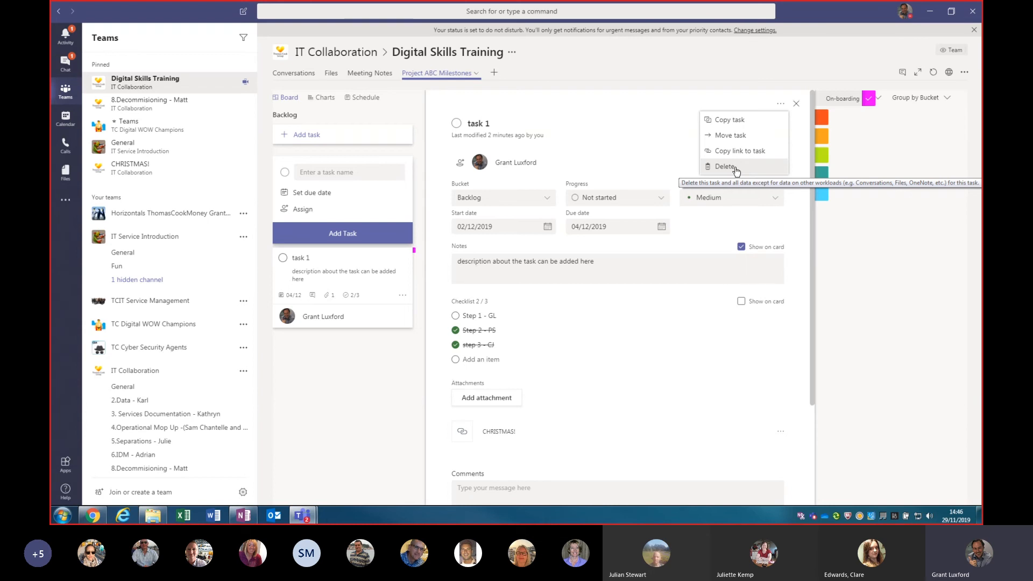
- Close the task details, mark task 1 in the Backlog bucket as complete and check the bucket's completed tasks
{"action": "left_click", "coordinate": [826, 244]}
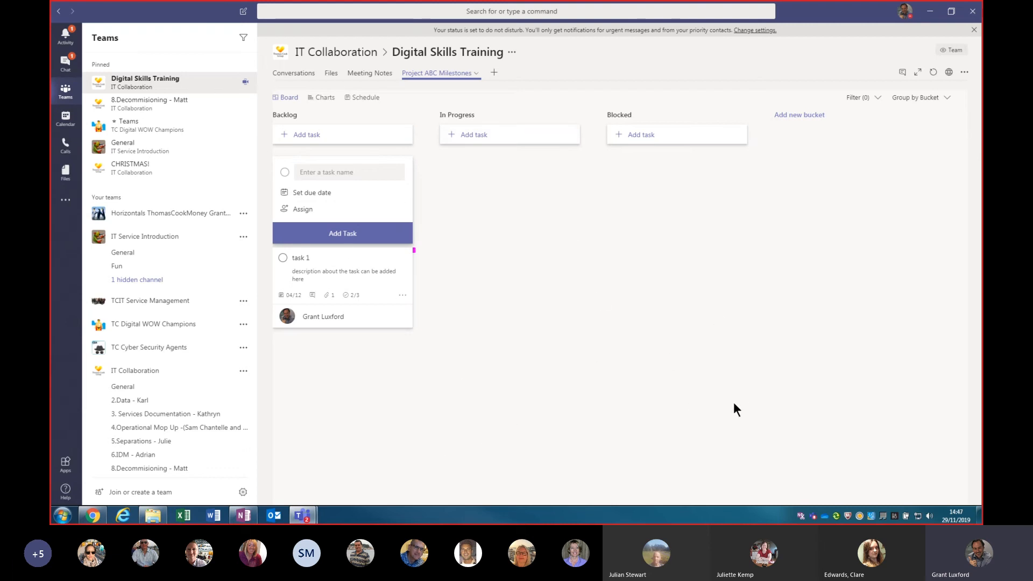
{"action": "left_click", "coordinate": [283, 259]}
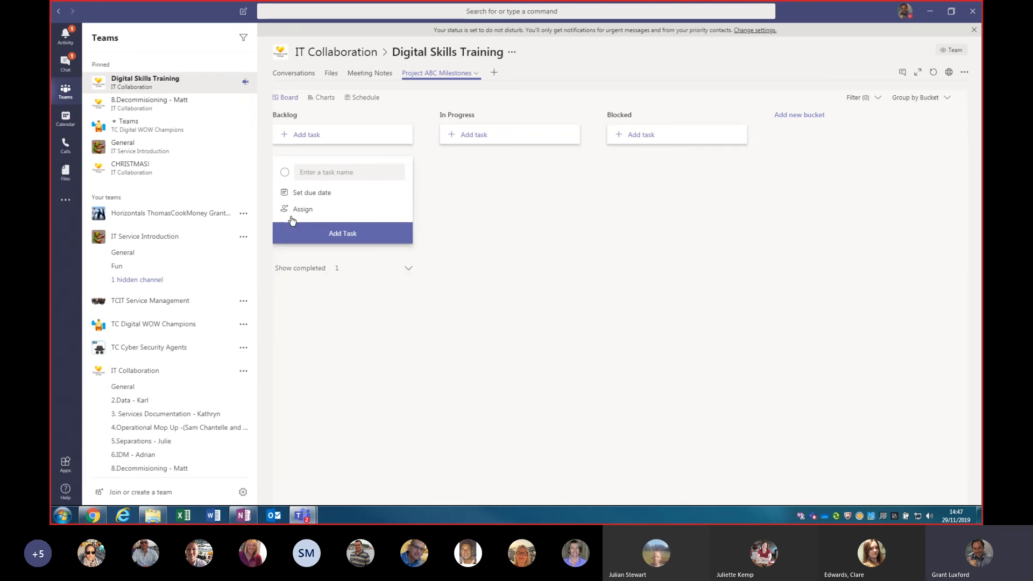
{"action": "left_click", "coordinate": [407, 269]}
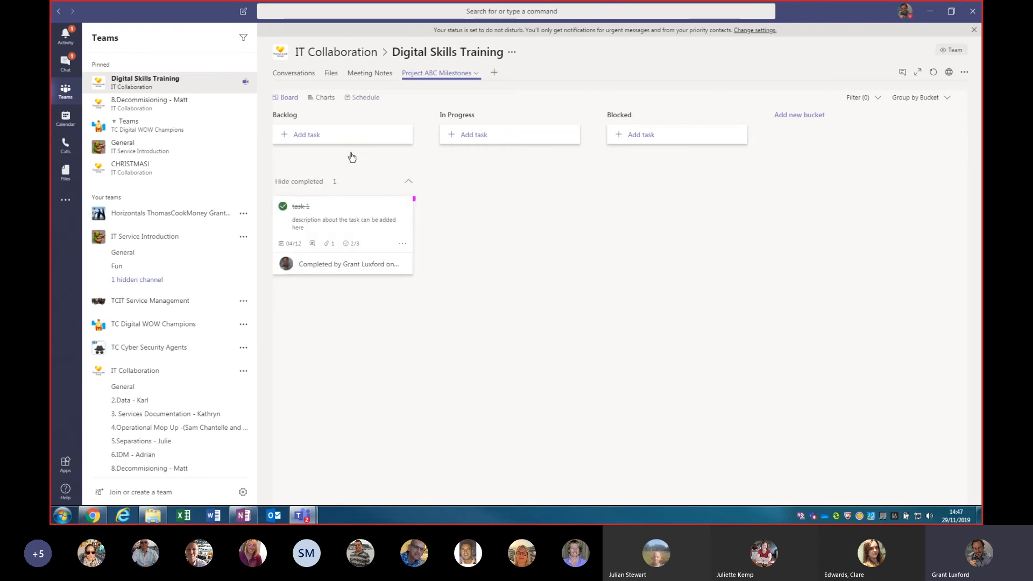
{"action": "left_click", "coordinate": [408, 183]}
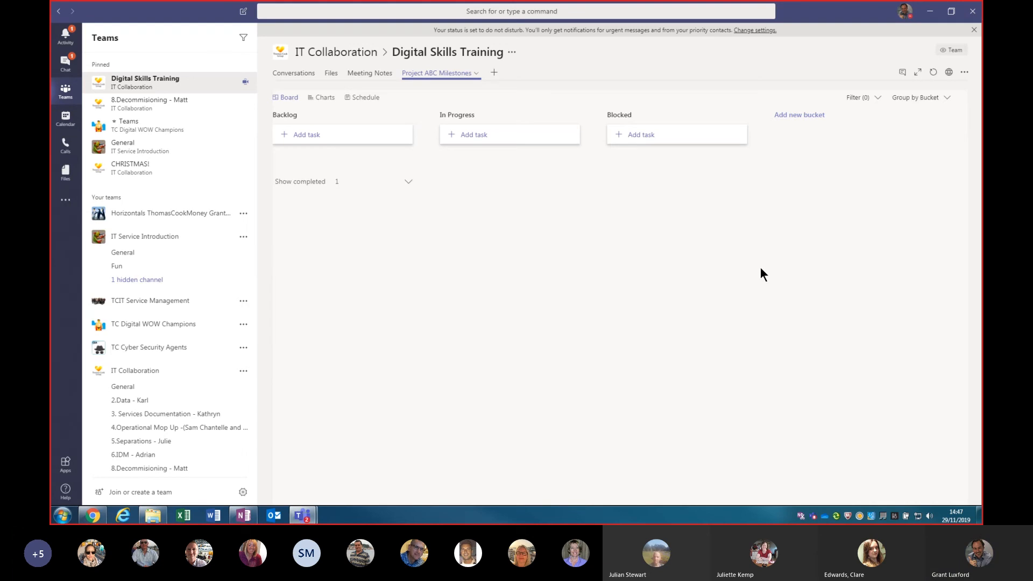
{"action": "left_click", "coordinate": [409, 183]}
{"action": "left_click", "coordinate": [409, 183]}
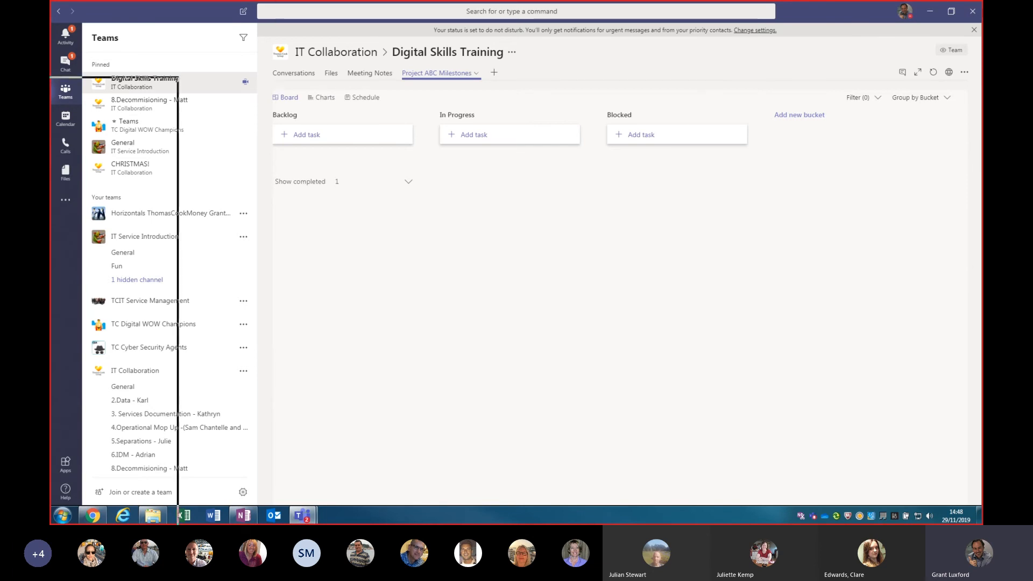
- Switch to Planner in Chrome, look through the favourite and recent plans, and view the Project ABC Milestones board
{"action": "left_click", "coordinate": [302, 516]}
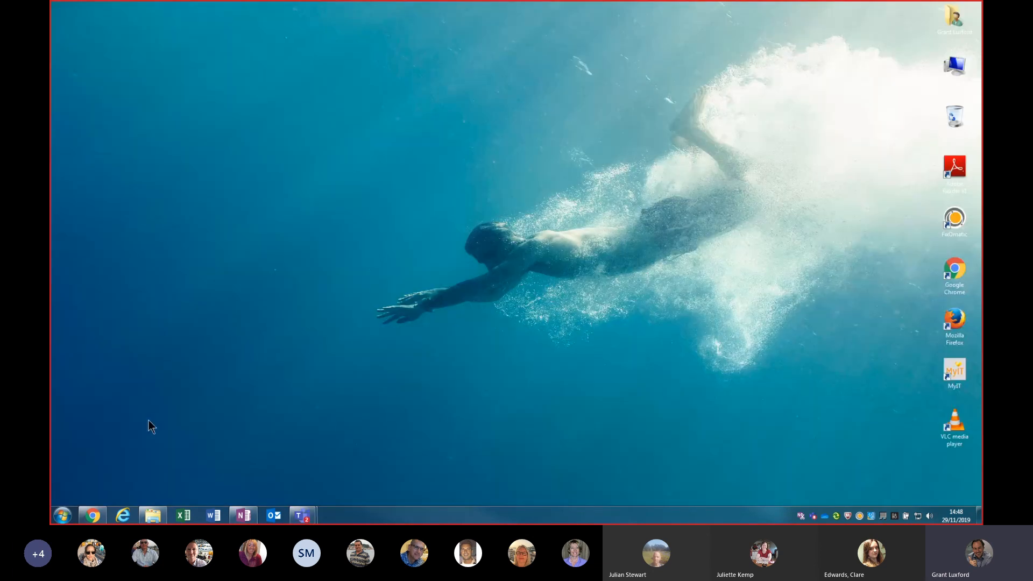
{"action": "left_click", "coordinate": [96, 517]}
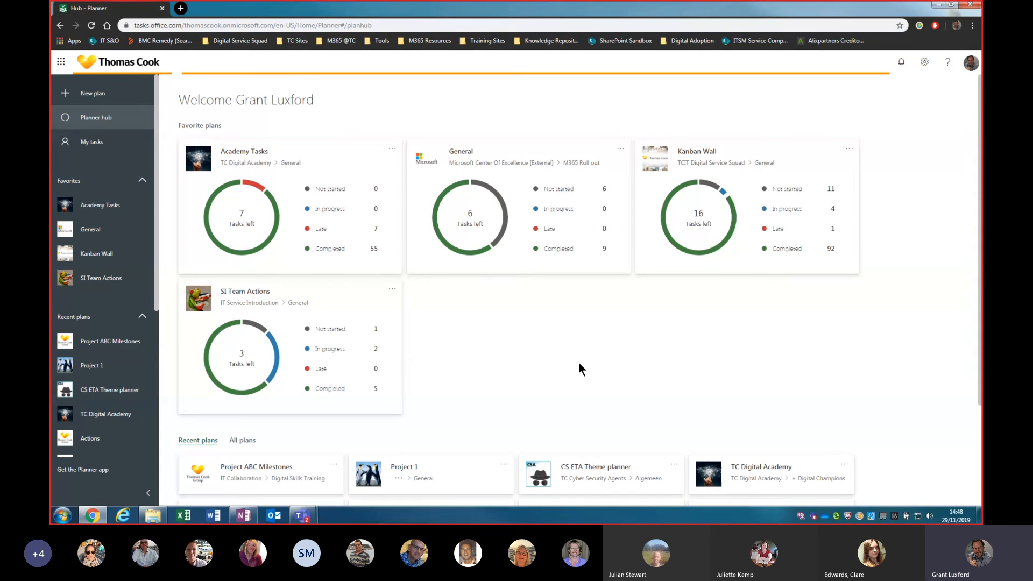
{"action": "scroll", "coordinate": [156, 240], "scroll_direction": "down", "scroll_amount": 1}
{"action": "scroll", "coordinate": [156, 312], "scroll_direction": "down", "scroll_amount": 2}
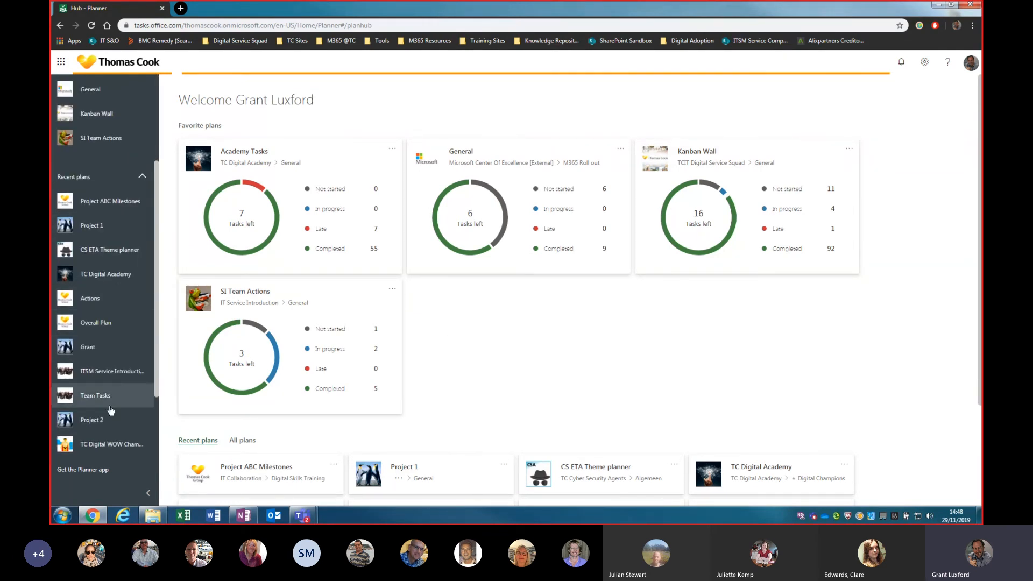
{"action": "scroll", "coordinate": [155, 389], "scroll_direction": "up", "scroll_amount": 3}
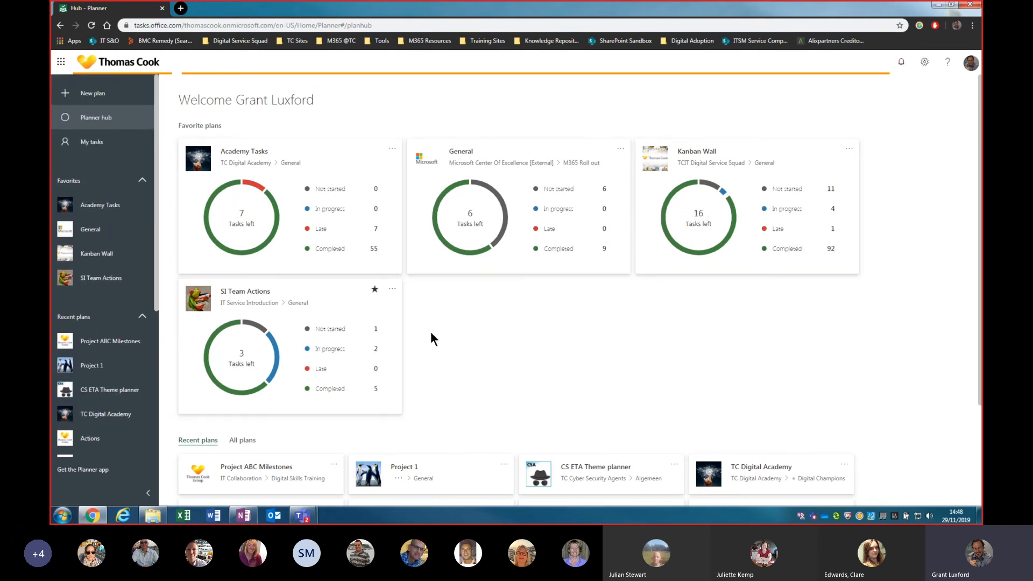
{"action": "left_click", "coordinate": [113, 345]}
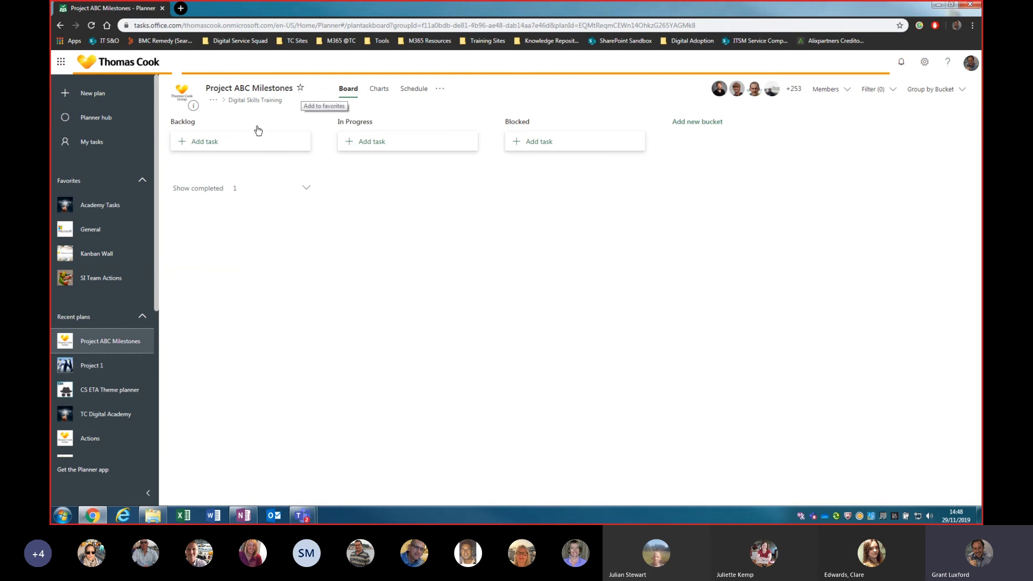
- Open the Kanban Wall plan from the Planner hub and examine its status, bucket and member charts
{"action": "left_click", "coordinate": [96, 122]}
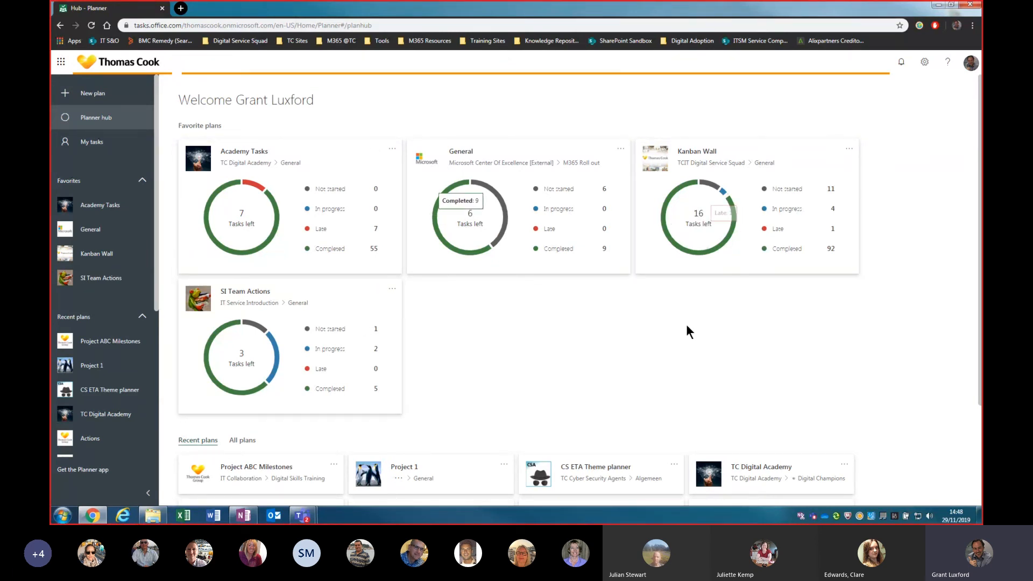
{"action": "left_click", "coordinate": [714, 156]}
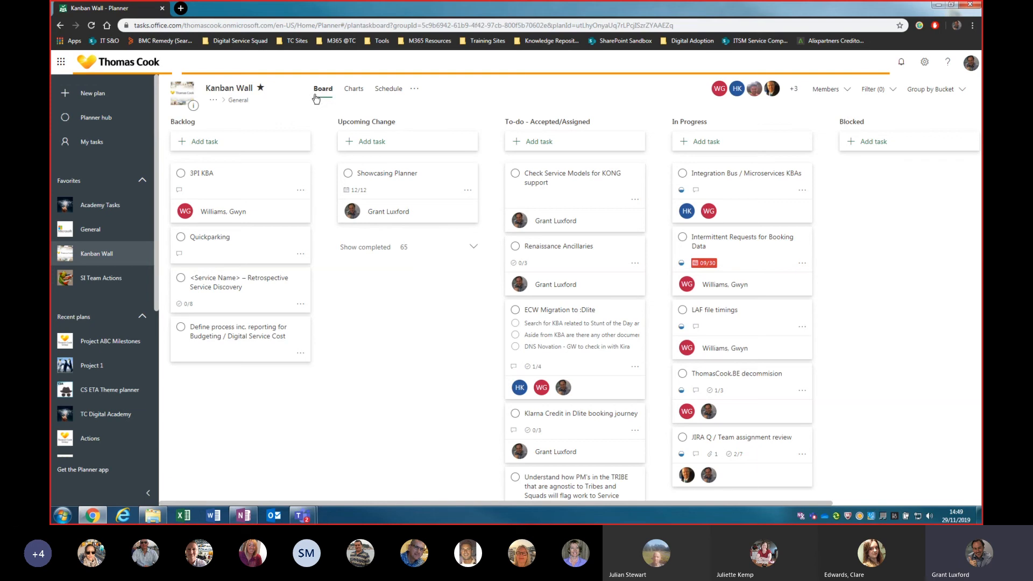
{"action": "left_click", "coordinate": [354, 96]}
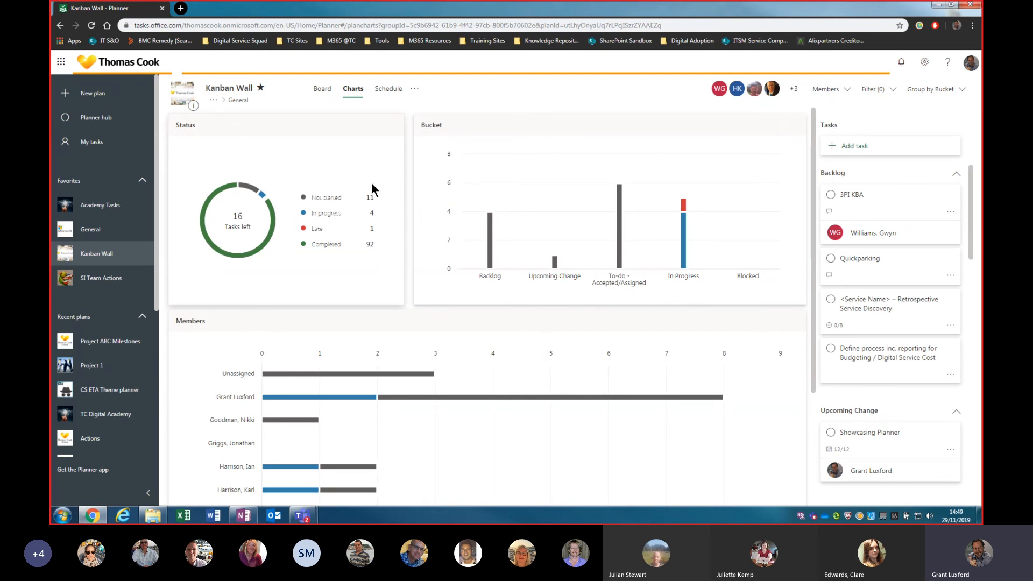
{"action": "mouse_move", "coordinate": [208, 231]}
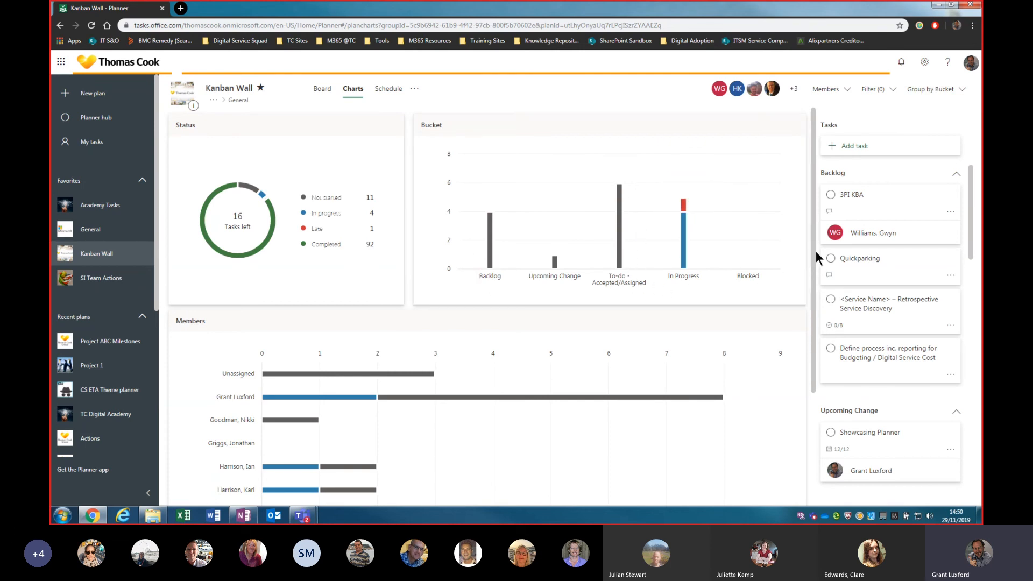
{"action": "left_click_drag", "start_coordinate": [812, 260], "coordinate": [808, 376]}
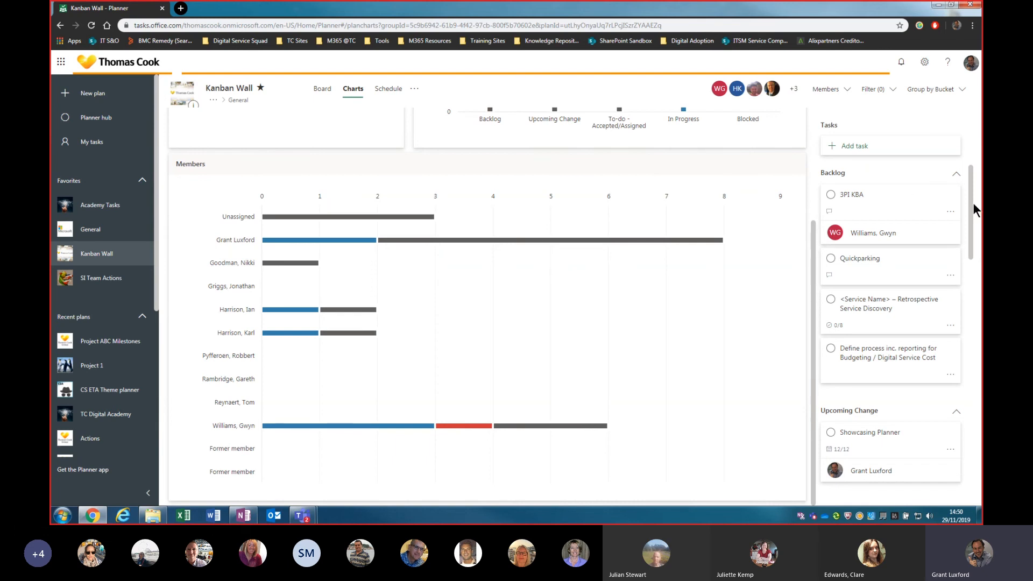
{"action": "left_click_drag", "start_coordinate": [972, 178], "coordinate": [965, 136]}
{"action": "left_click", "coordinate": [821, 224]}
{"action": "left_click", "coordinate": [812, 231]}
{"action": "left_click_drag", "start_coordinate": [813, 263], "coordinate": [813, 111]}
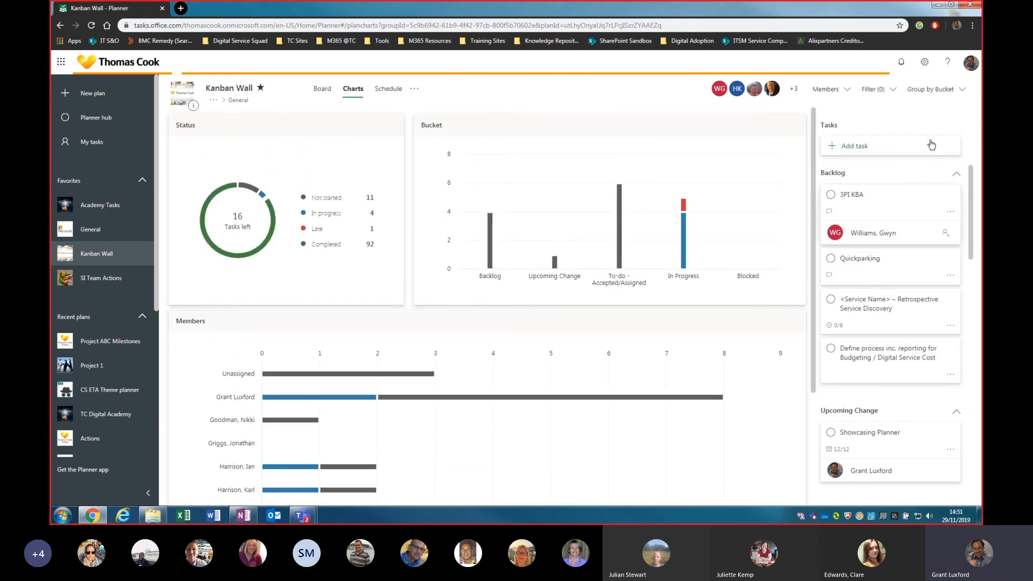
- Group the Kanban Wall tasks by Assigned to
{"action": "left_click", "coordinate": [932, 88]}
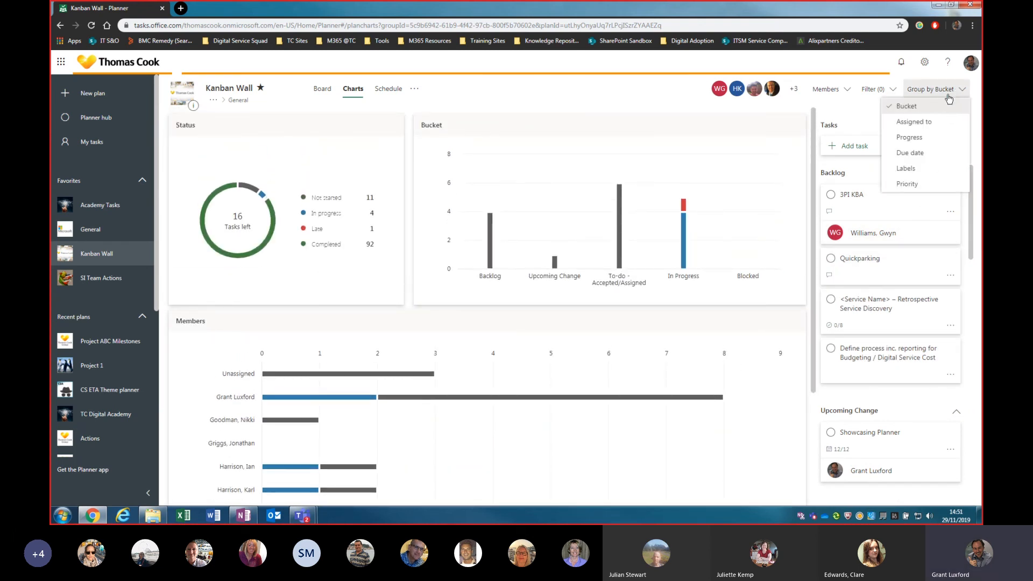
{"action": "left_click", "coordinate": [929, 122]}
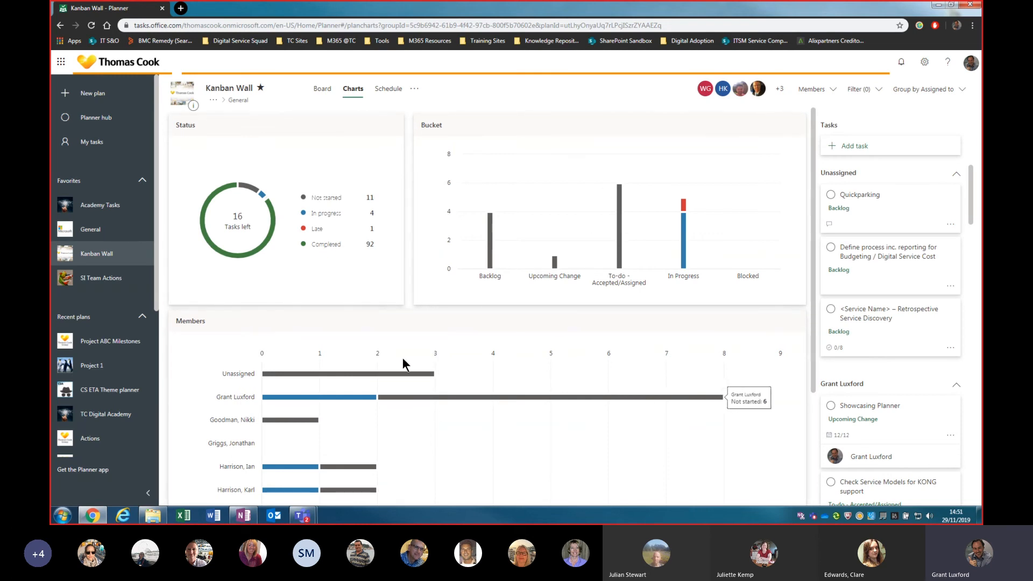
{"action": "left_click", "coordinate": [830, 92]}
{"action": "left_click", "coordinate": [832, 91]}
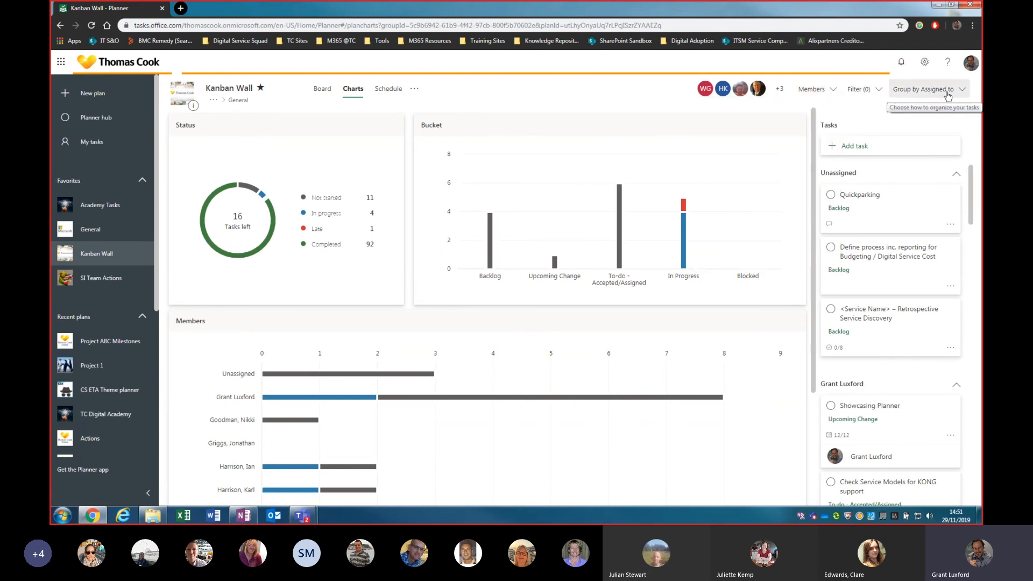
- Filter the Kanban Wall charts to the tasks assigned to the signed-in account holder
{"action": "left_click", "coordinate": [877, 91]}
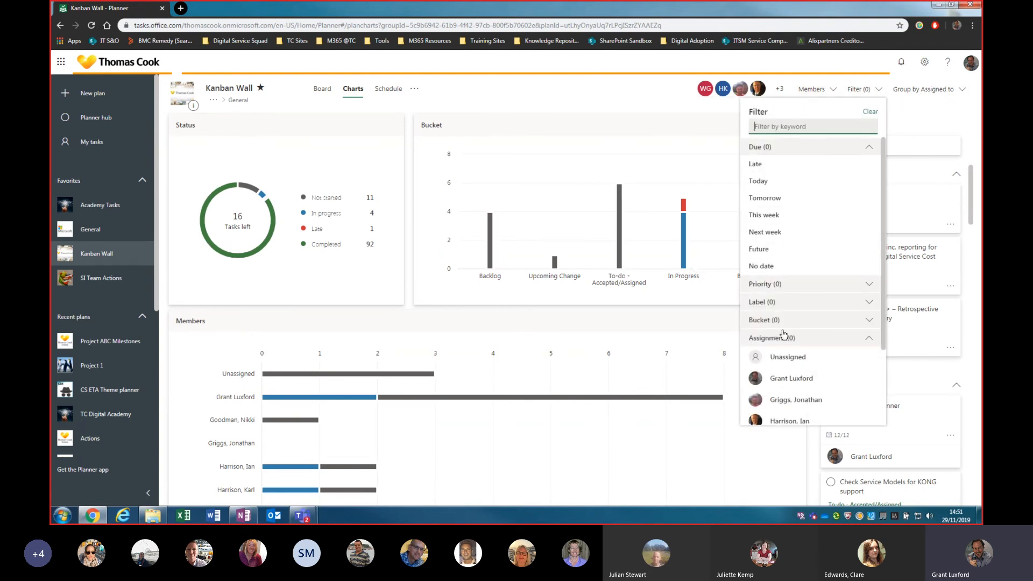
{"action": "left_click", "coordinate": [793, 379]}
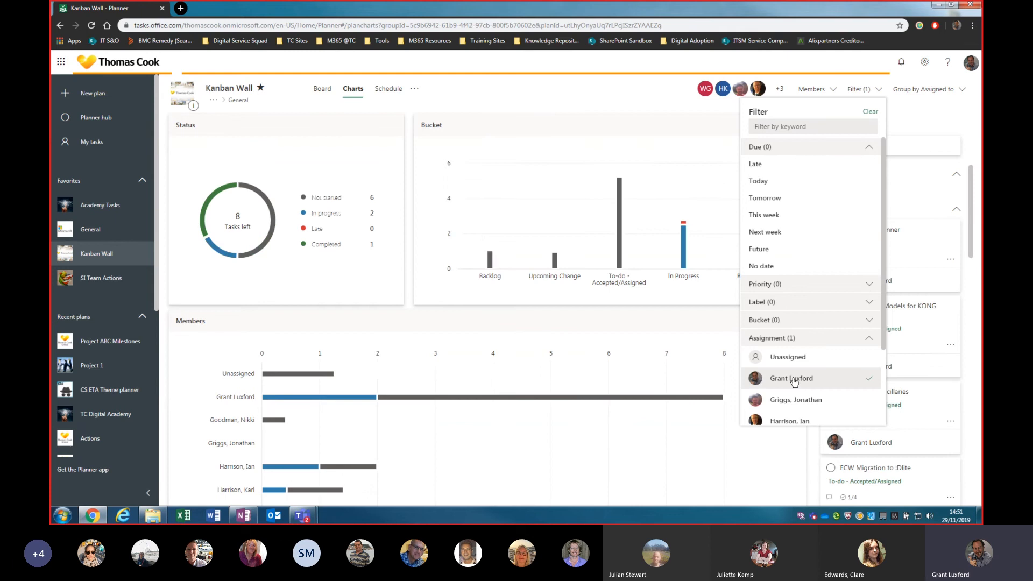
{"action": "left_click", "coordinate": [900, 107]}
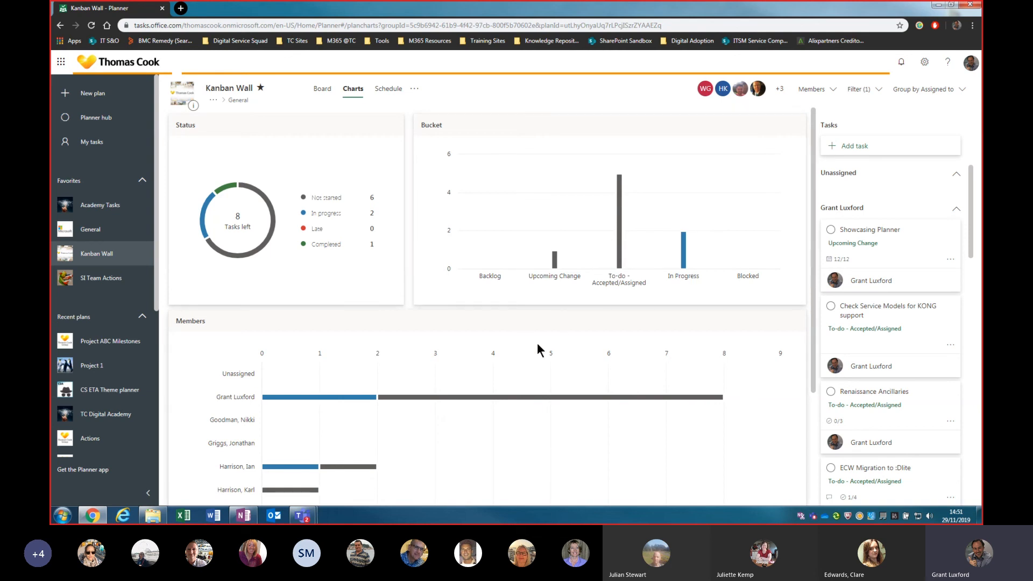
- Group the Kanban Wall tasks by Bucket again and clear the assignment filter
{"action": "left_click", "coordinate": [941, 97]}
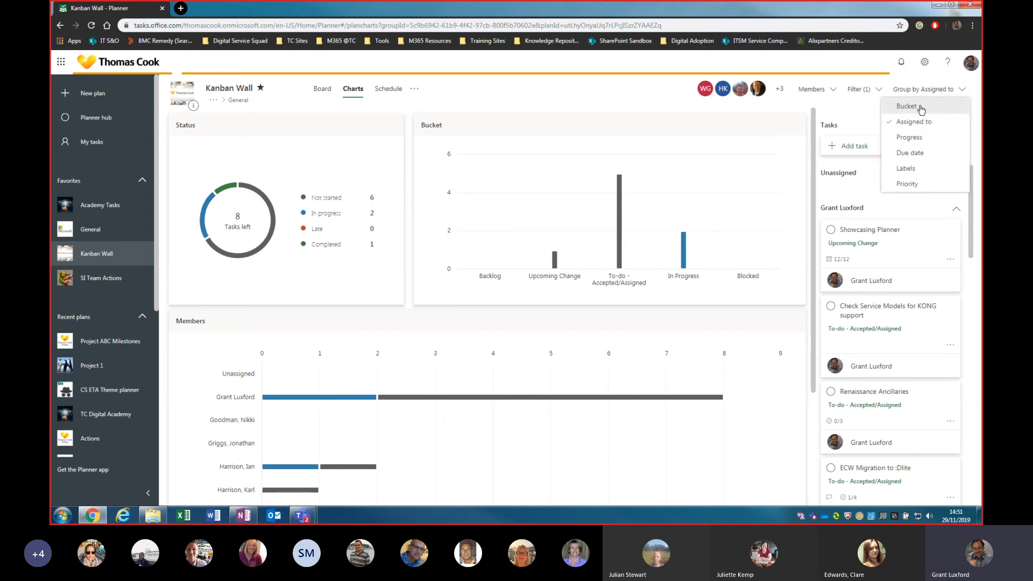
{"action": "left_click", "coordinate": [919, 106]}
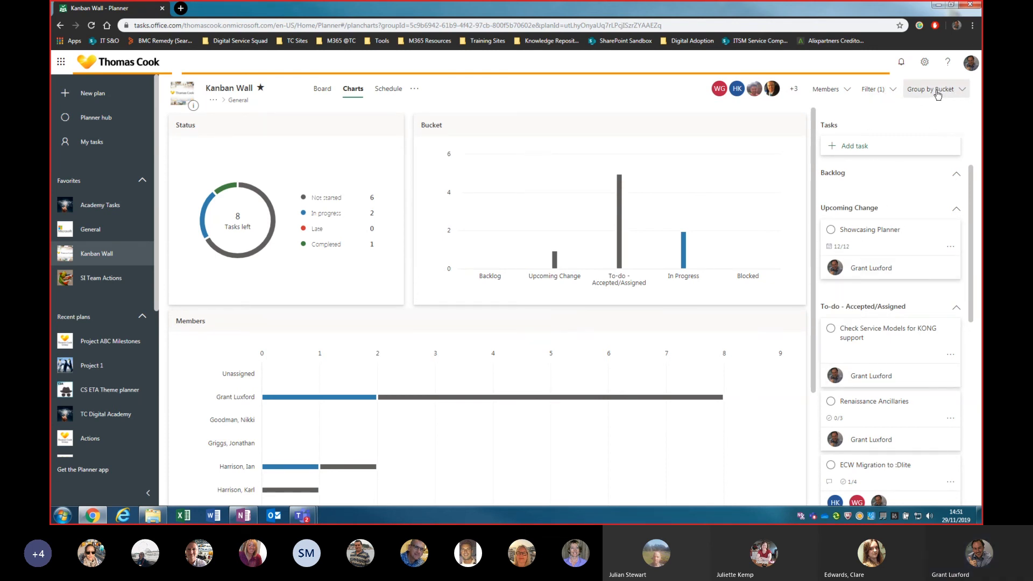
{"action": "left_click", "coordinate": [872, 89]}
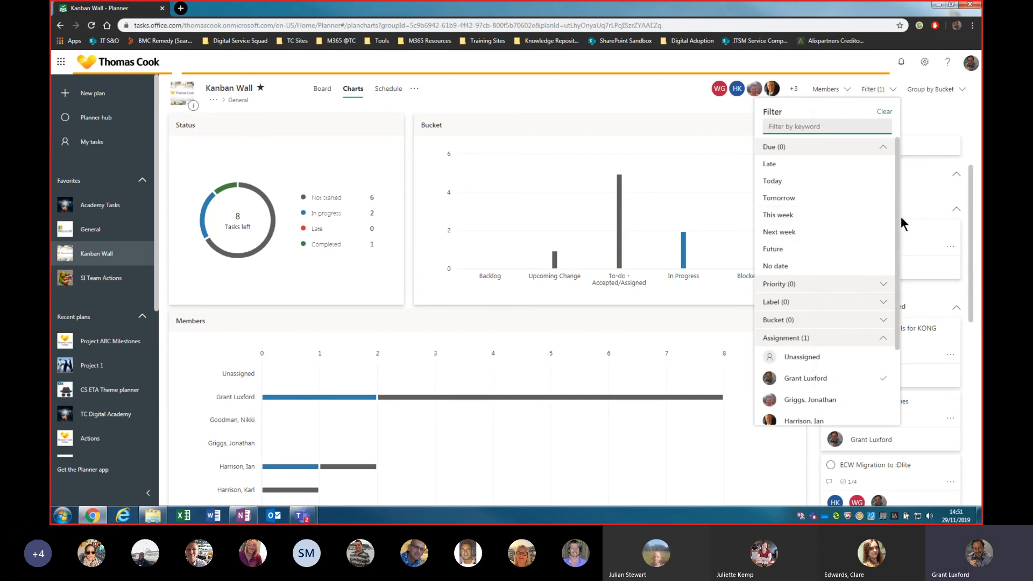
{"action": "left_click_drag", "start_coordinate": [898, 218], "coordinate": [901, 170]}
{"action": "left_click", "coordinate": [884, 111]}
{"action": "left_click", "coordinate": [918, 107]}
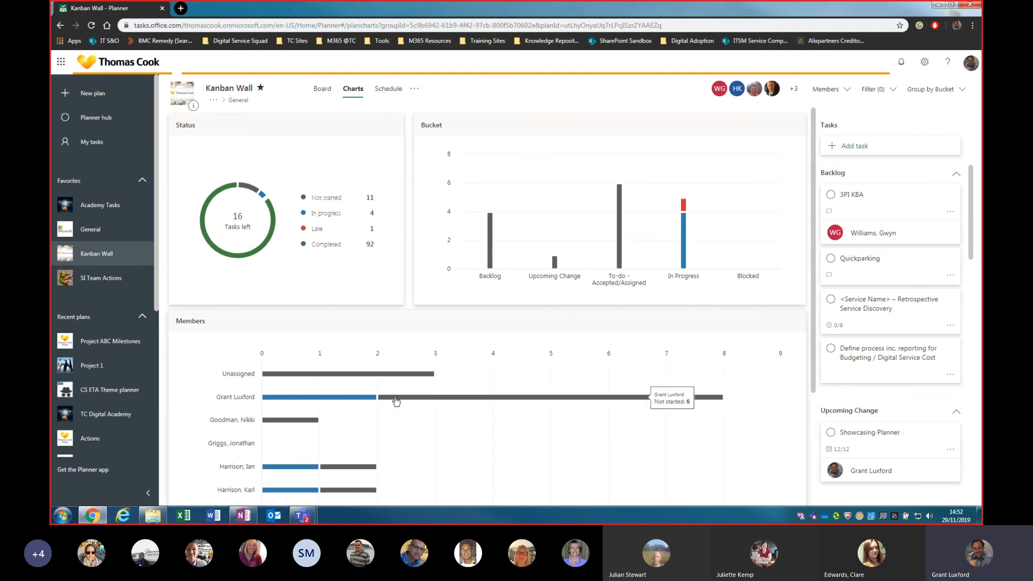
- Examine the signed-in member's in-progress and not-started bars in the Members chart
{"action": "mouse_move", "coordinate": [319, 399]}
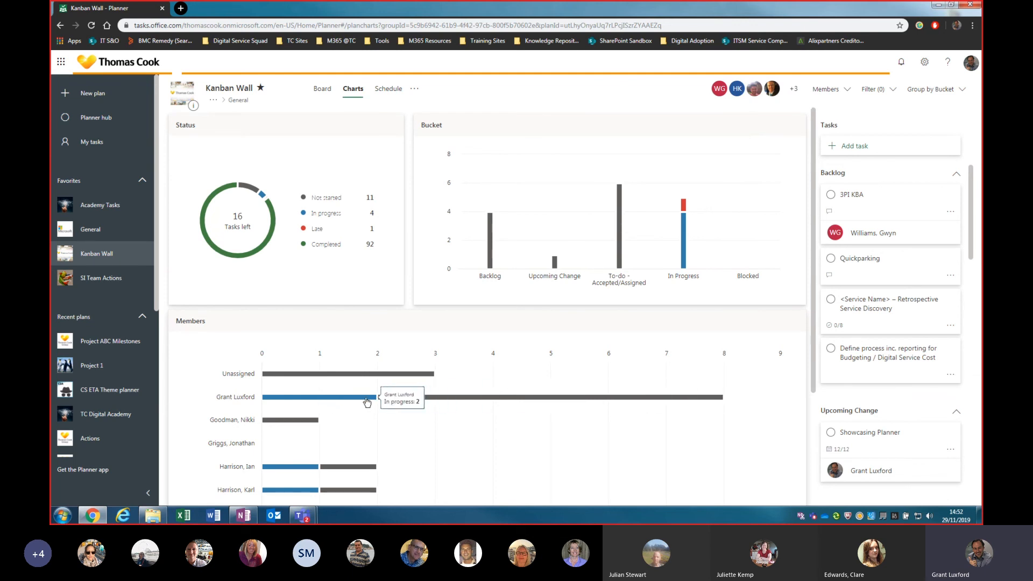
{"action": "mouse_move", "coordinate": [450, 403]}
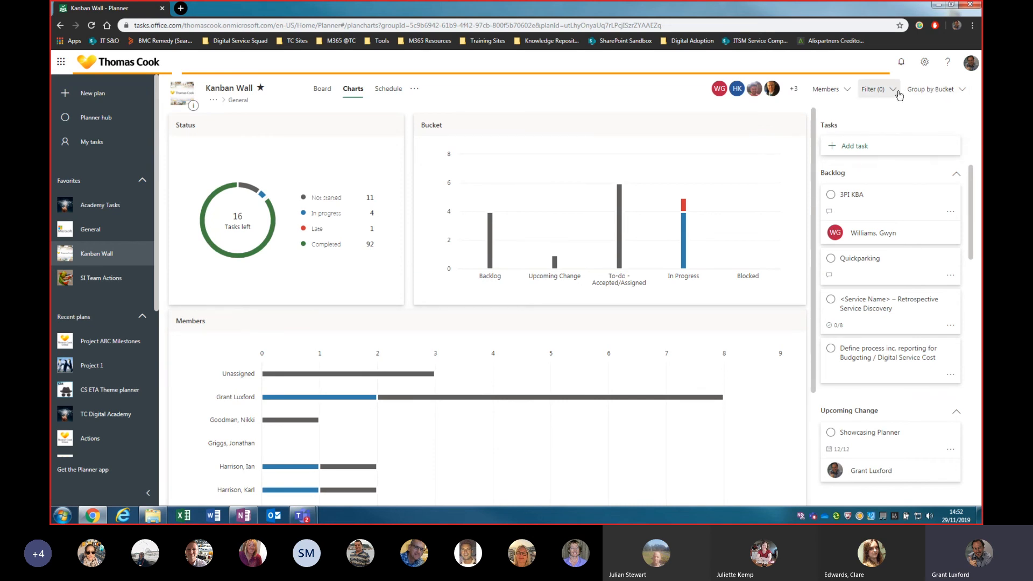
{"action": "left_click", "coordinate": [948, 92]}
{"action": "left_click", "coordinate": [948, 92]}
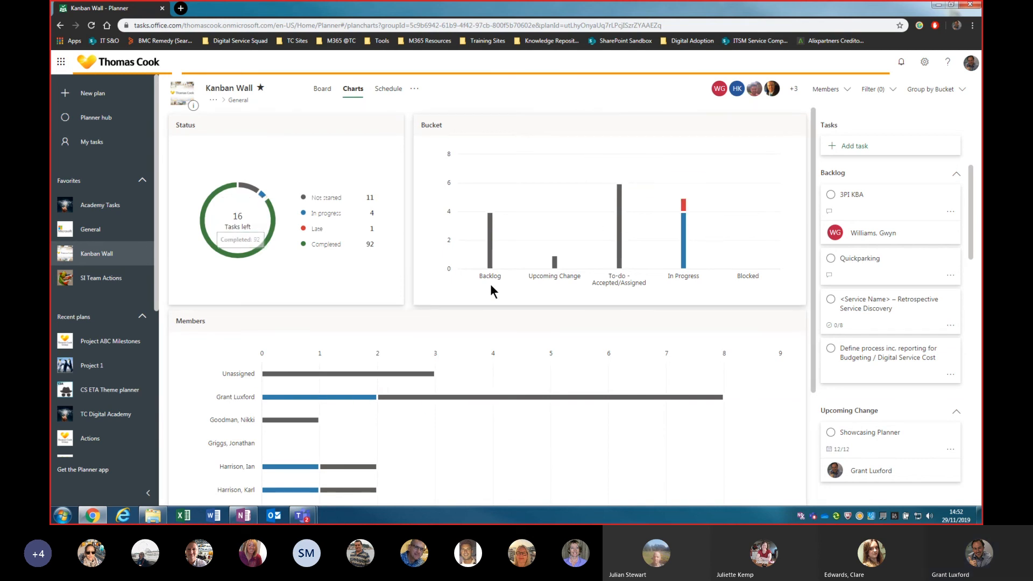
- In the Kanban Wall plan's monthly schedule, go back to March 2019 and open the "Klarna Credit in Dlite booking journey" task
{"action": "left_click", "coordinate": [392, 95]}
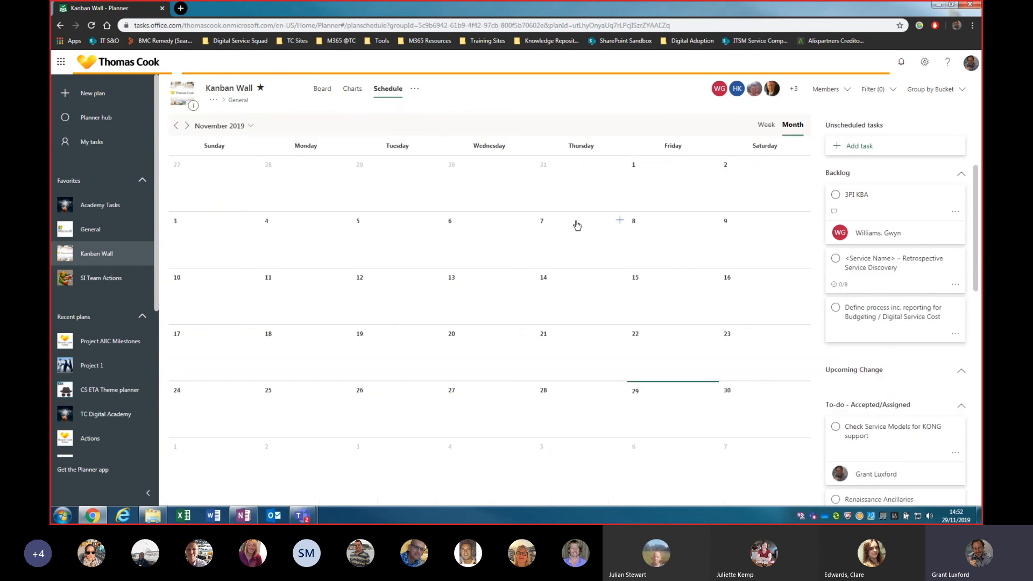
{"action": "left_click", "coordinate": [176, 126]}
{"action": "left_click", "coordinate": [176, 126]}
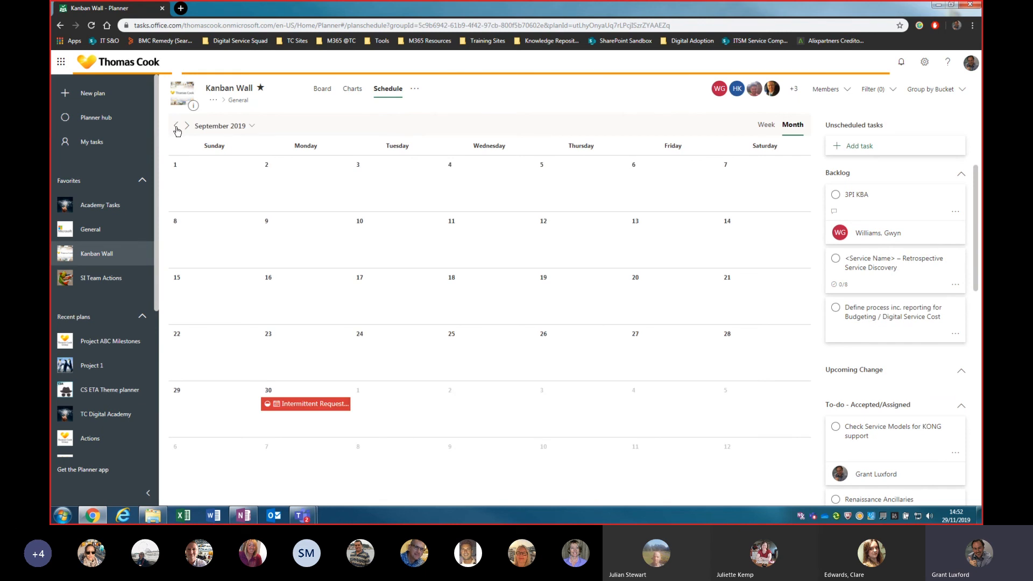
{"action": "left_click", "coordinate": [176, 126]}
{"action": "left_click", "coordinate": [176, 126]}
{"action": "left_click", "coordinate": [176, 126]}
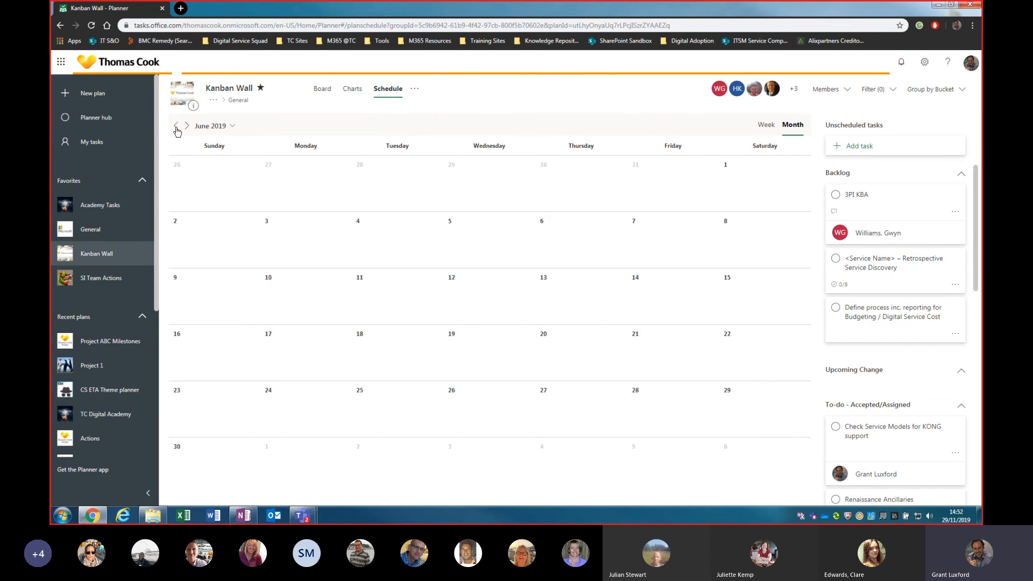
{"action": "left_click", "coordinate": [176, 125]}
{"action": "left_click", "coordinate": [176, 126]}
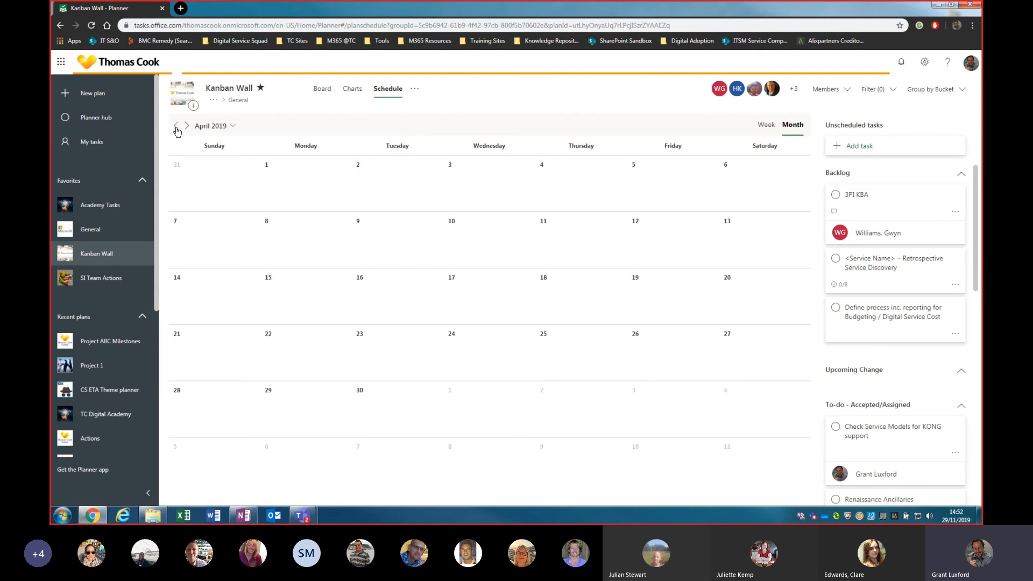
{"action": "left_click", "coordinate": [176, 126]}
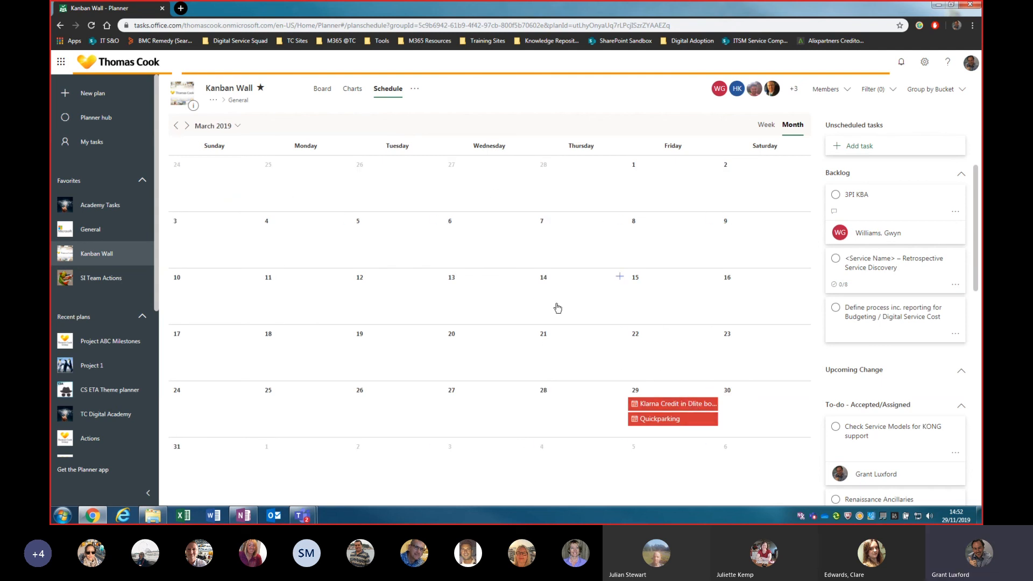
{"action": "left_click", "coordinate": [681, 406]}
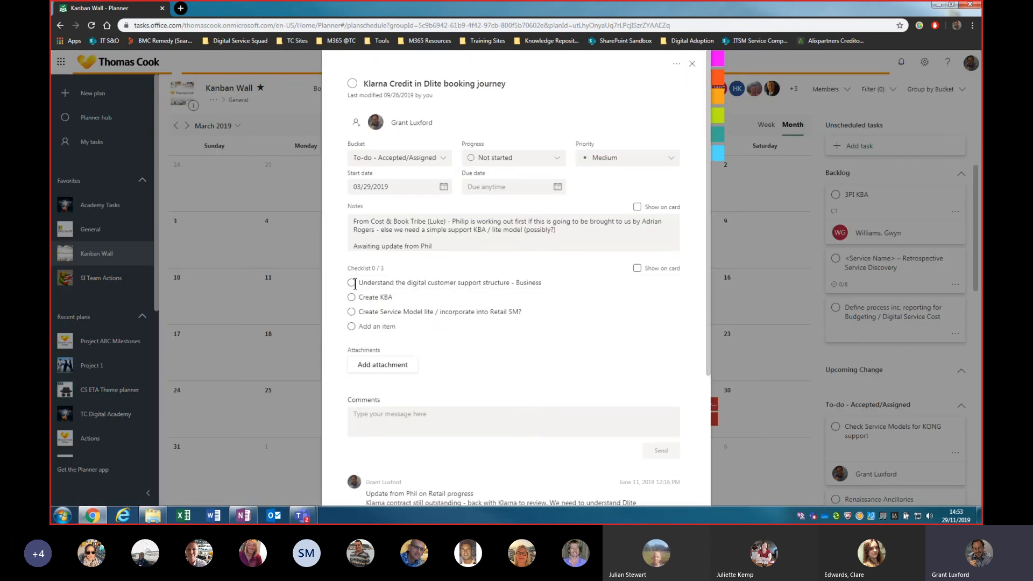
- Show November 2019 in the Kanban Wall schedule and view the new-task form for November 20 without adding a task
{"action": "mouse_move", "coordinate": [711, 58]}
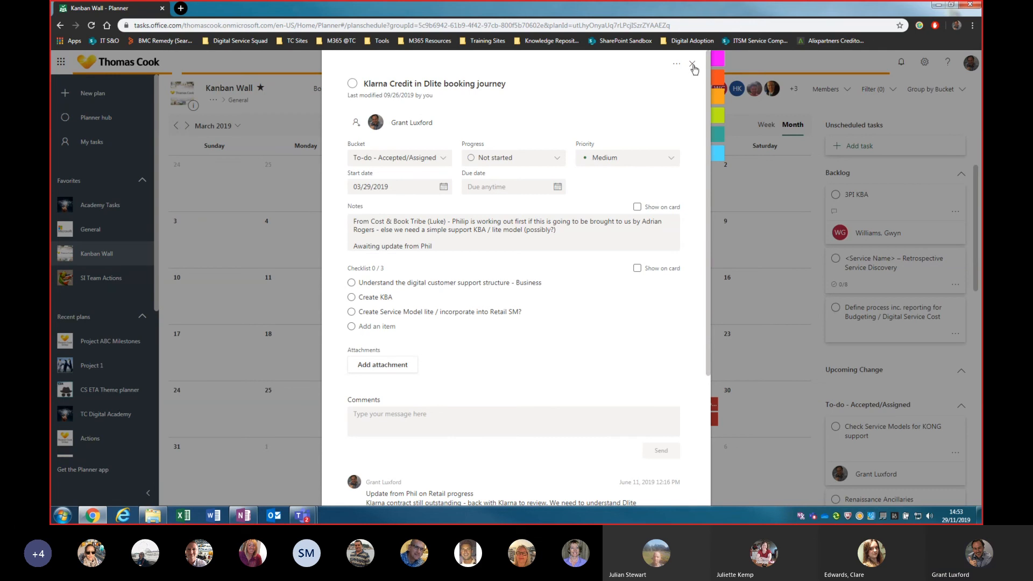
{"action": "left_click", "coordinate": [692, 65]}
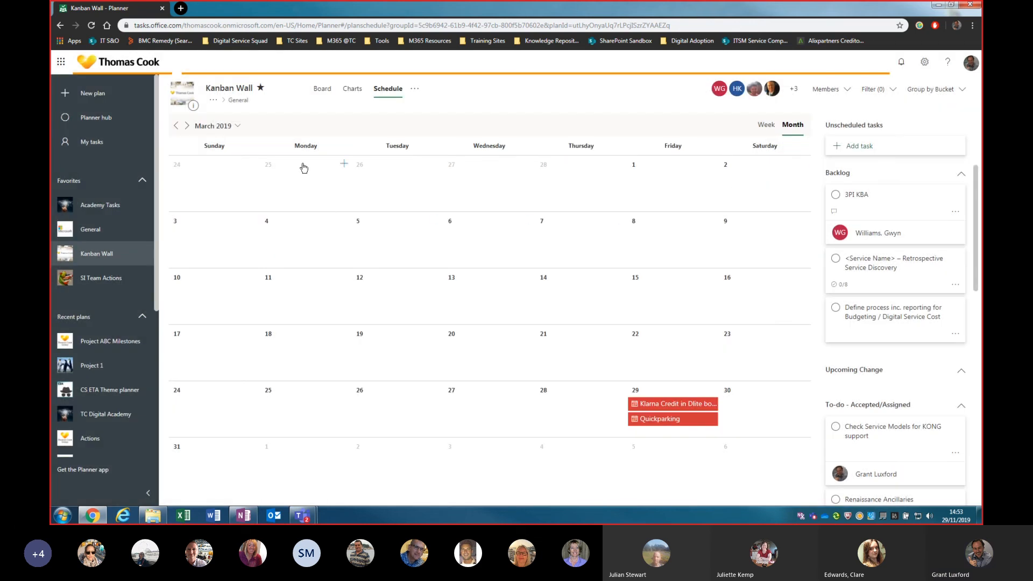
{"action": "left_click", "coordinate": [235, 126]}
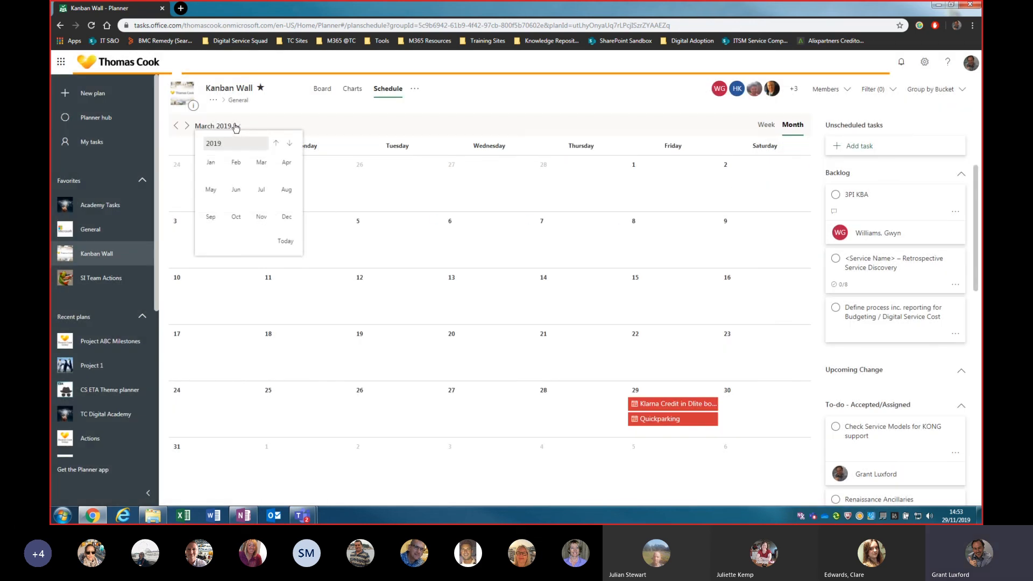
{"action": "left_click", "coordinate": [267, 223]}
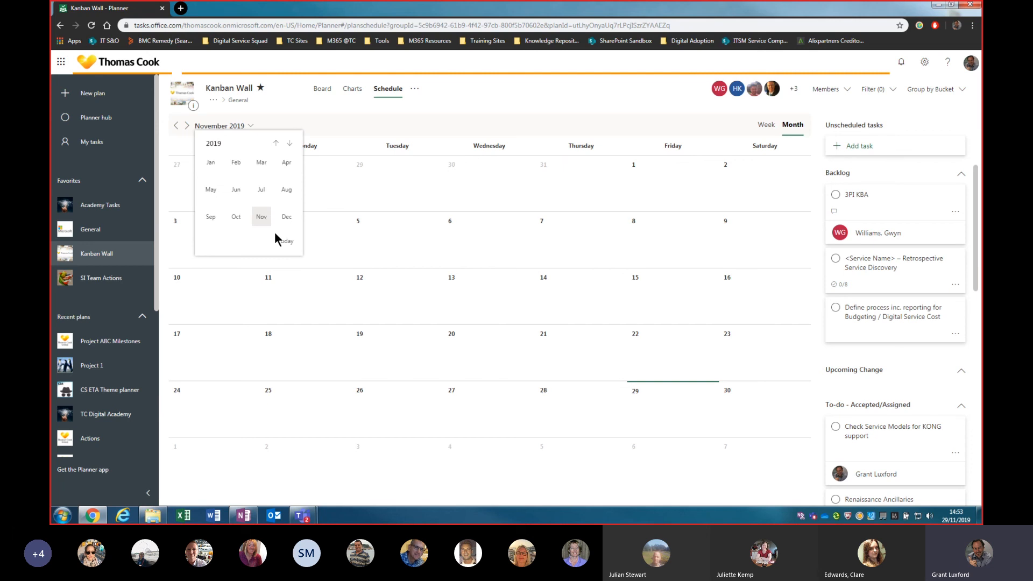
{"action": "left_click", "coordinate": [660, 99]}
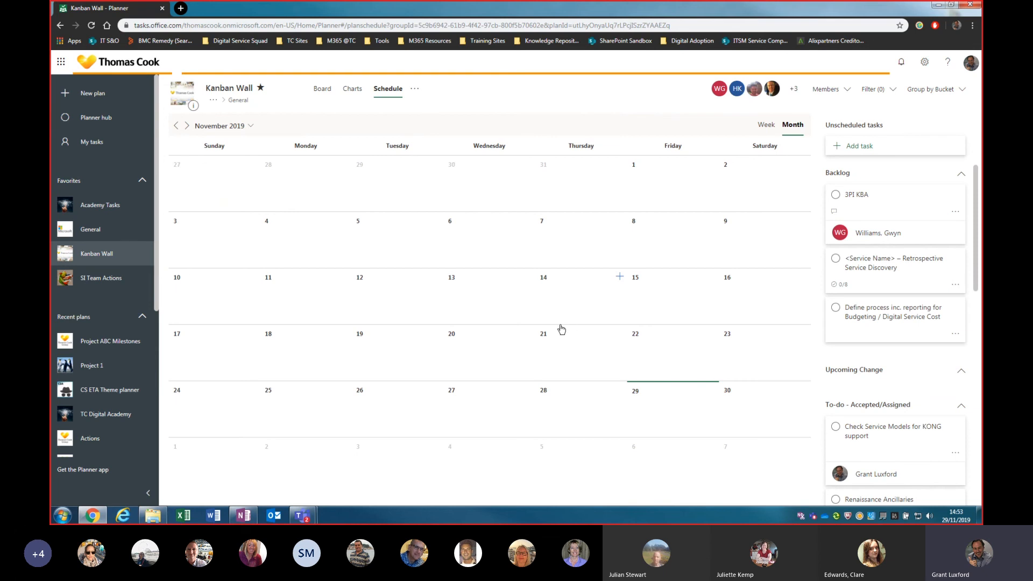
{"action": "left_click", "coordinate": [528, 334]}
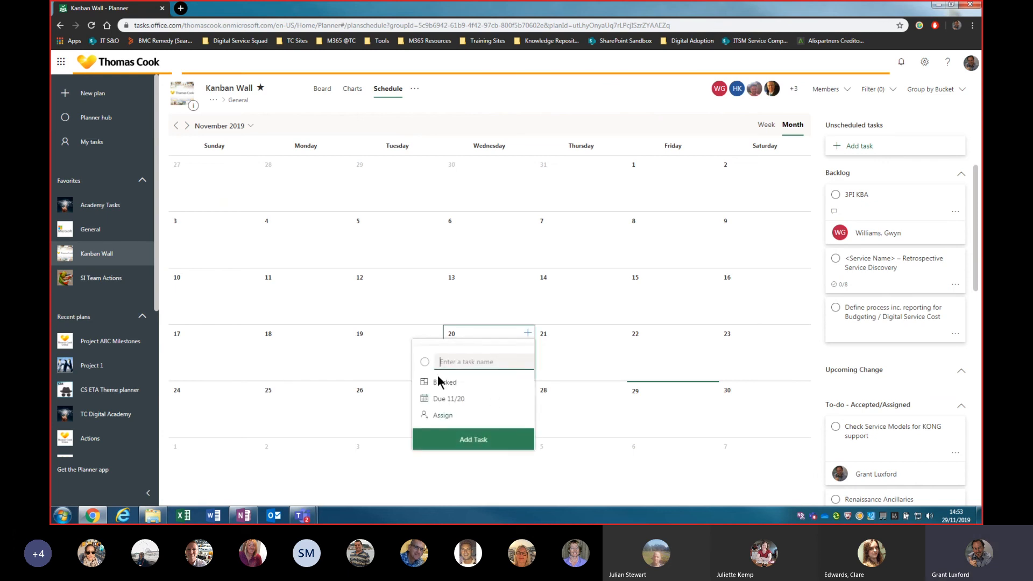
{"action": "left_click", "coordinate": [489, 337]}
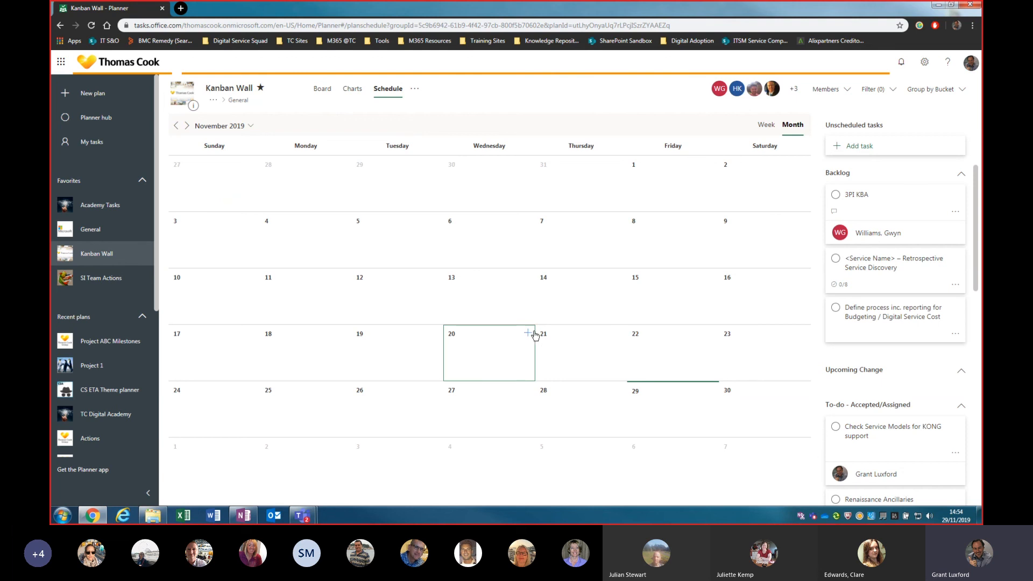
- Open the My tasks overview and group the assigned tasks by Plan to view them across all plans
{"action": "left_click", "coordinate": [104, 146]}
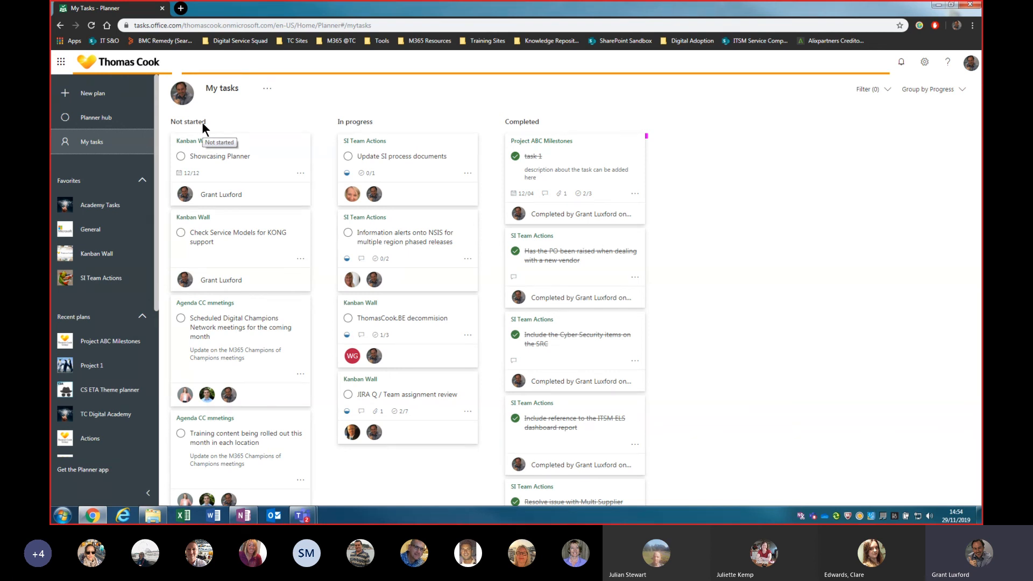
{"action": "left_click", "coordinate": [933, 93]}
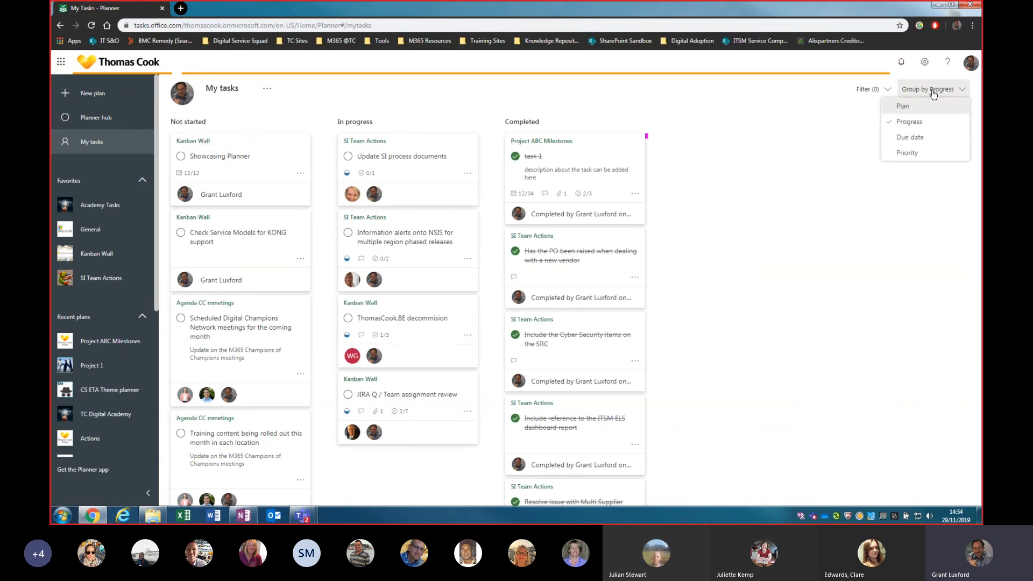
{"action": "left_click", "coordinate": [905, 107]}
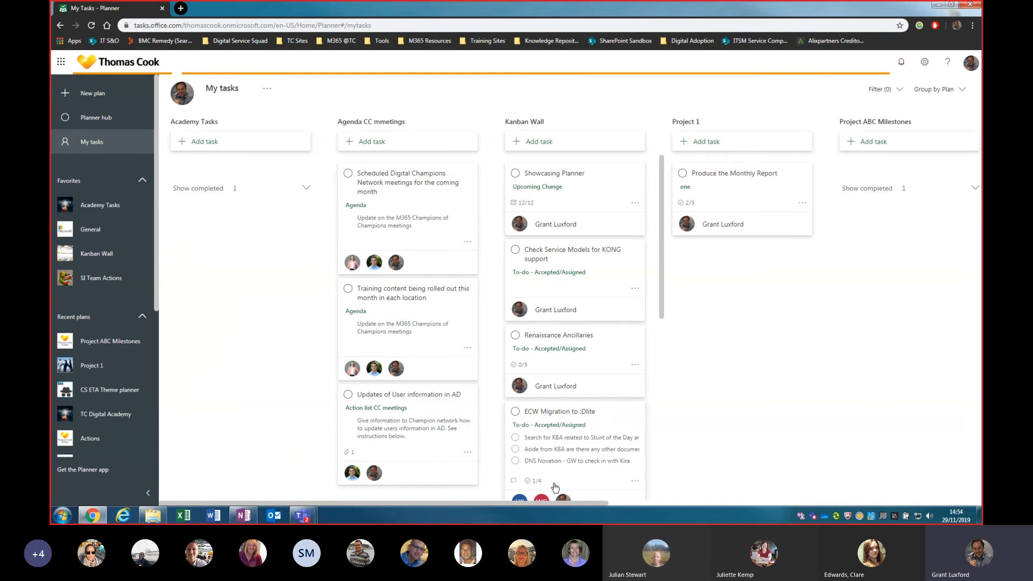
{"action": "left_click_drag", "start_coordinate": [475, 505], "coordinate": [382, 493]}
- Group My tasks by Due date, by Priority and finally by Progress again
{"action": "left_click", "coordinate": [934, 90]}
{"action": "left_click", "coordinate": [926, 141]}
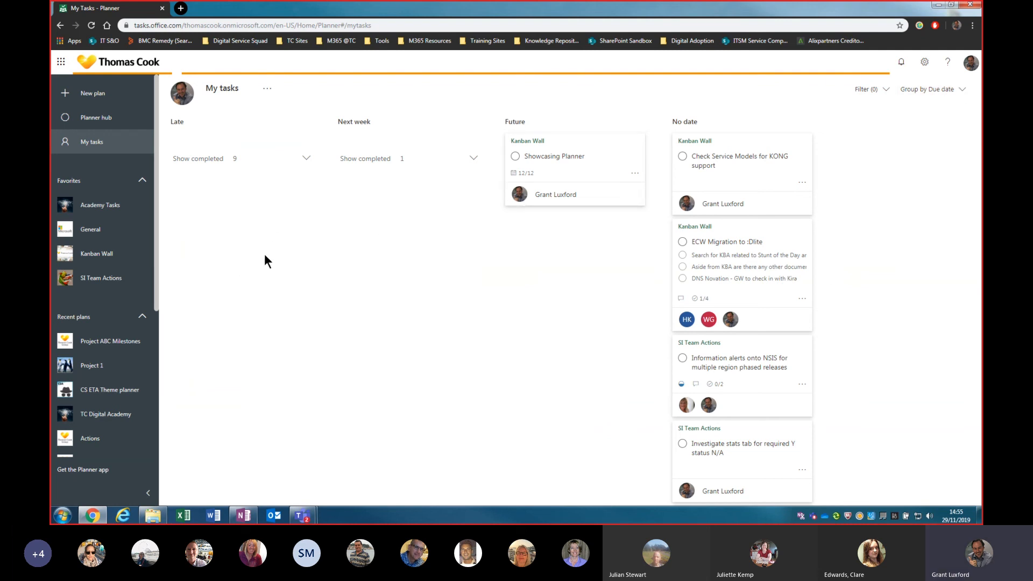
{"action": "left_click", "coordinate": [957, 95]}
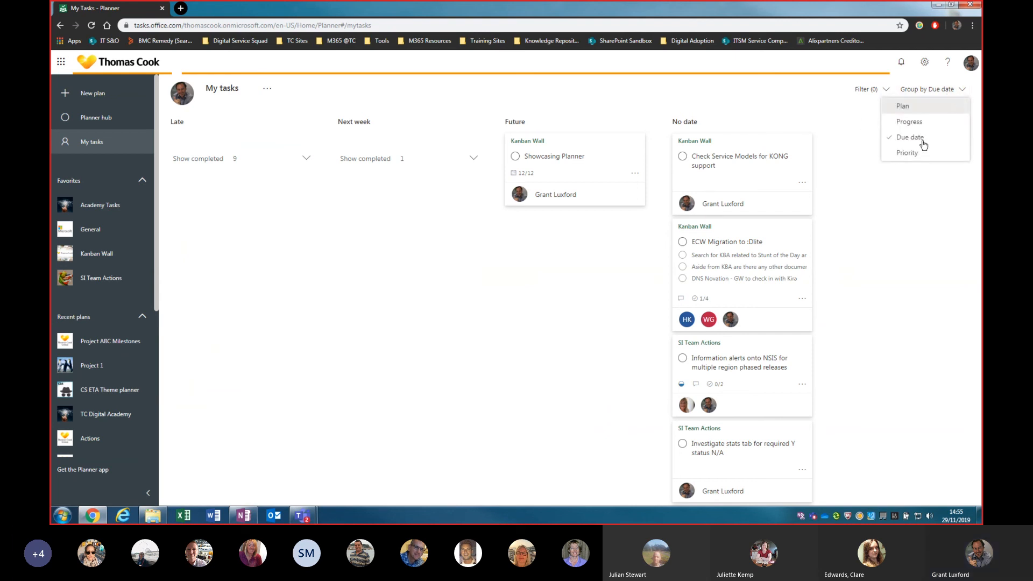
{"action": "left_click", "coordinate": [907, 154]}
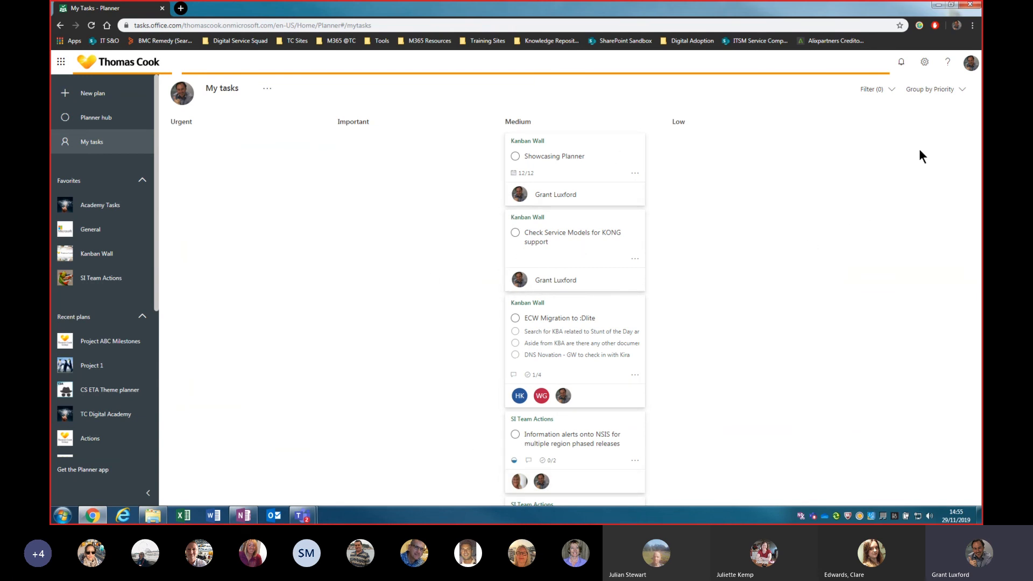
{"action": "left_click", "coordinate": [958, 89]}
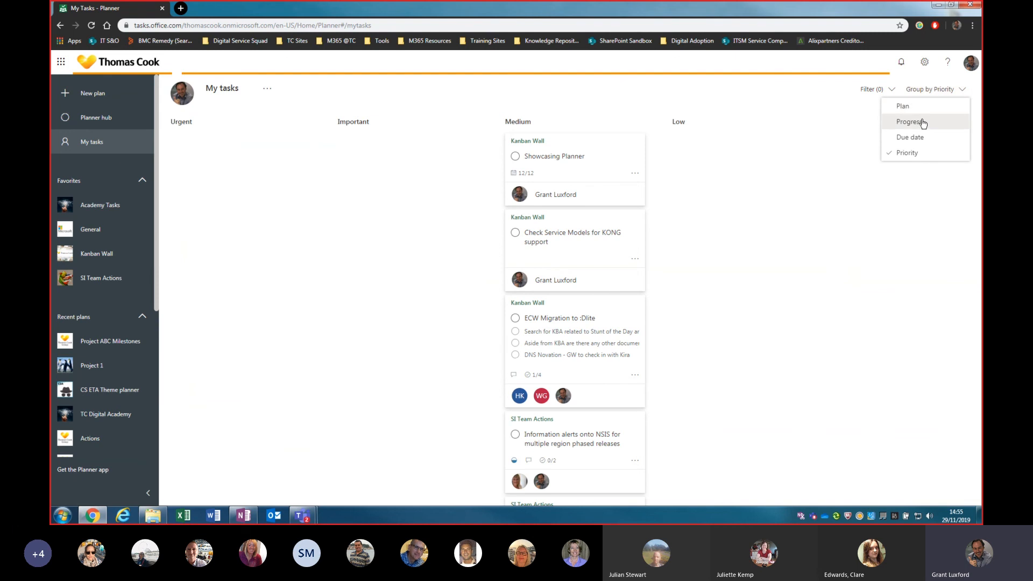
{"action": "left_click", "coordinate": [921, 122]}
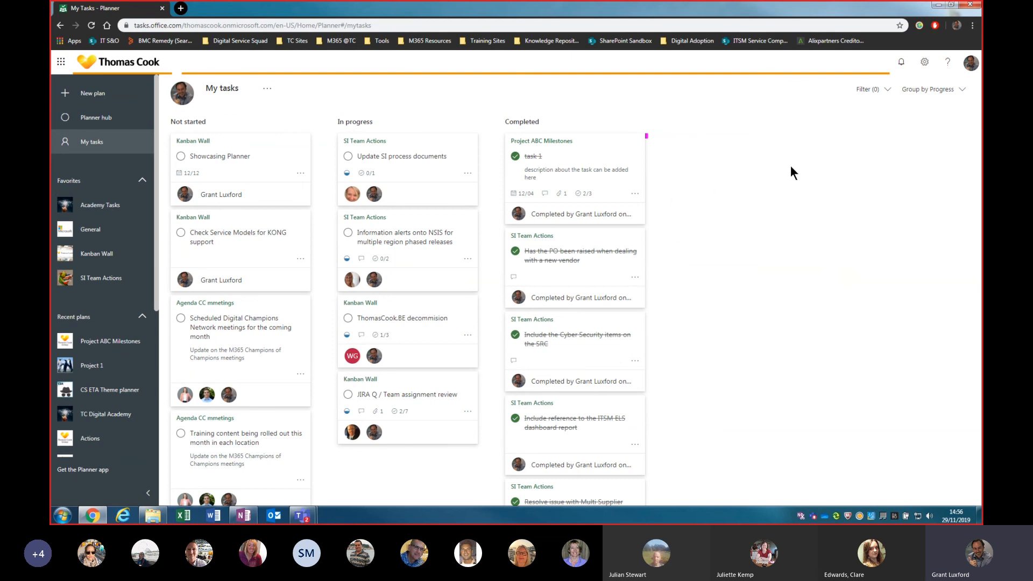
- Examine Planner's notification options in the settings and close them without saving changes
{"action": "left_click", "coordinate": [926, 63]}
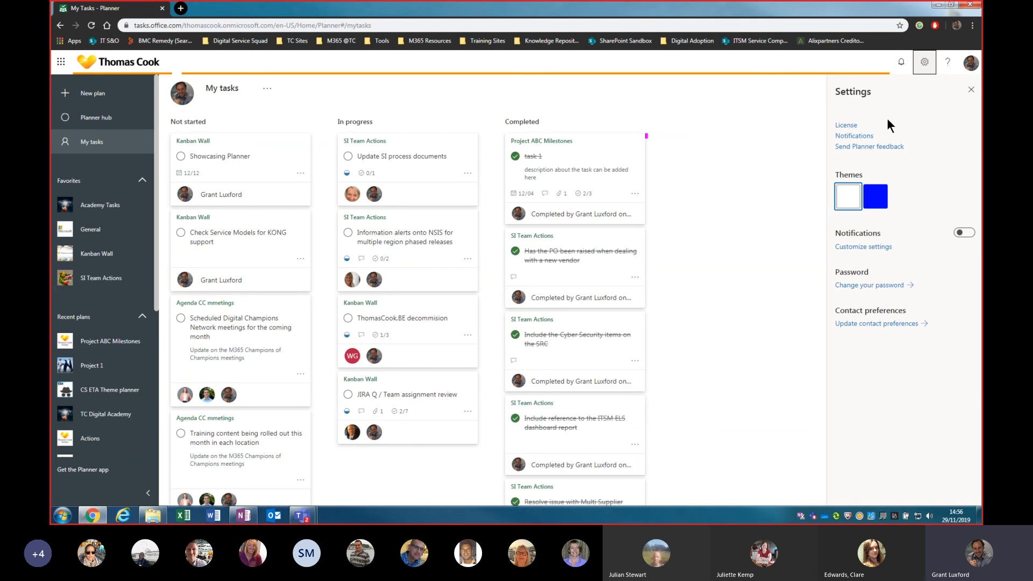
{"action": "left_click", "coordinate": [862, 136]}
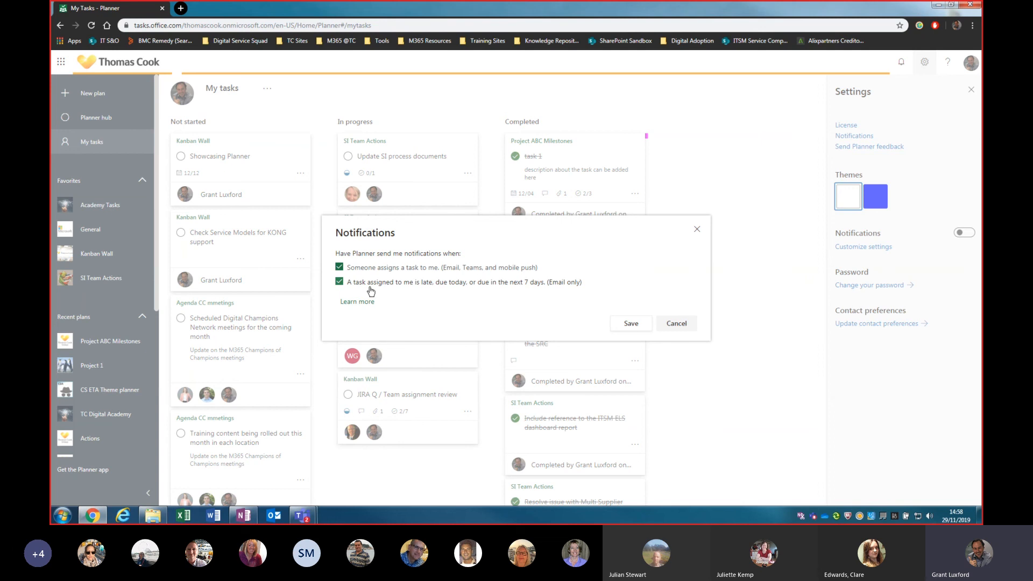
{"action": "left_click", "coordinate": [697, 232]}
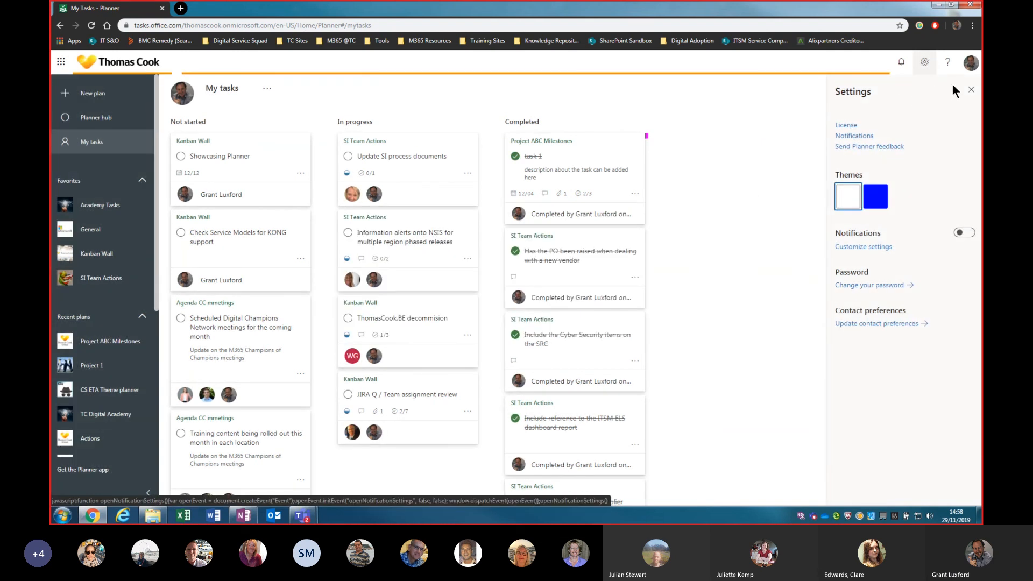
{"action": "left_click", "coordinate": [971, 90]}
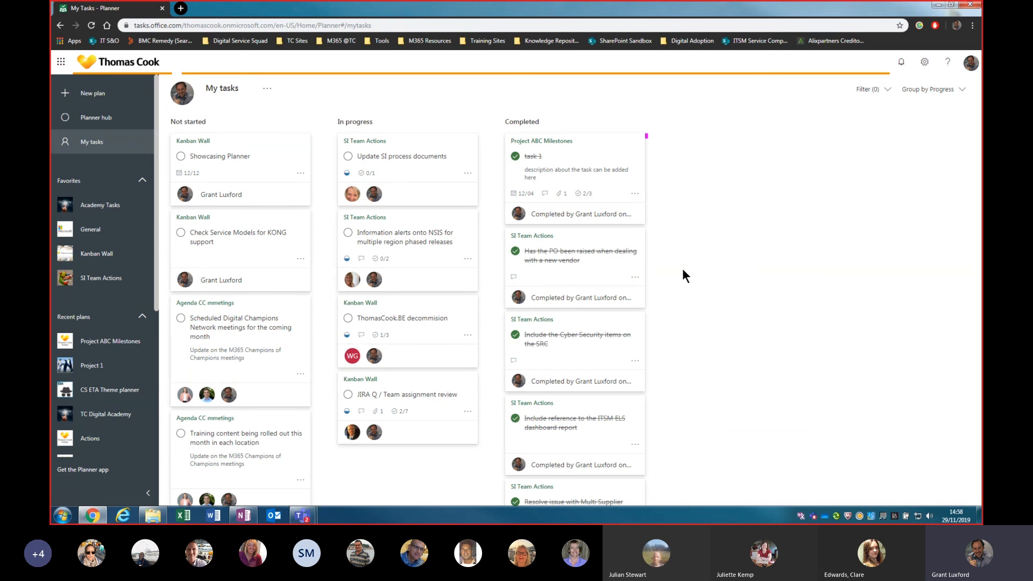
- Look through the groups available for a new plan and close the New Plan form without creating a plan
{"action": "left_click", "coordinate": [93, 94]}
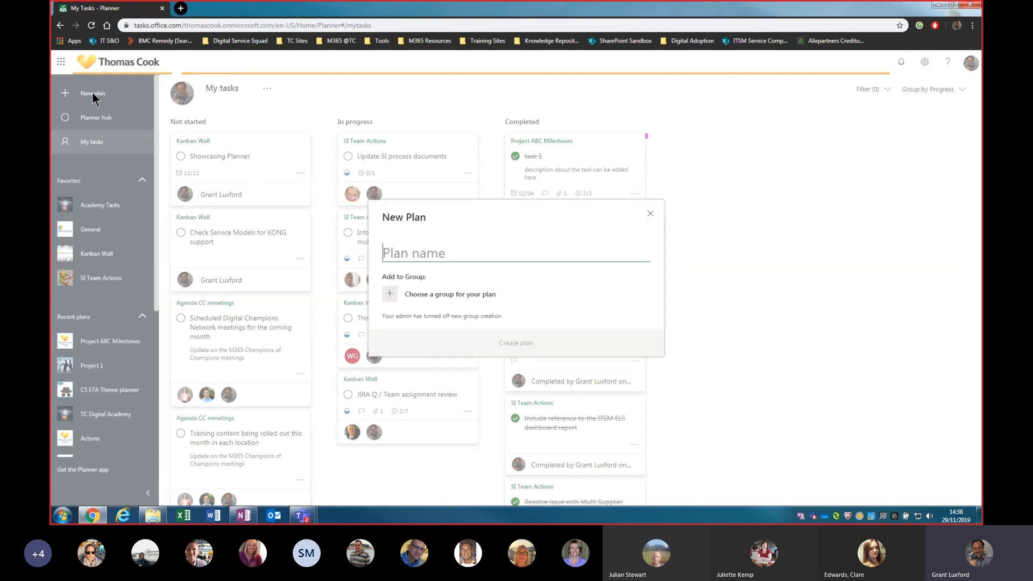
{"action": "left_click", "coordinate": [448, 298]}
{"action": "left_click_drag", "start_coordinate": [622, 257], "coordinate": [616, 233]}
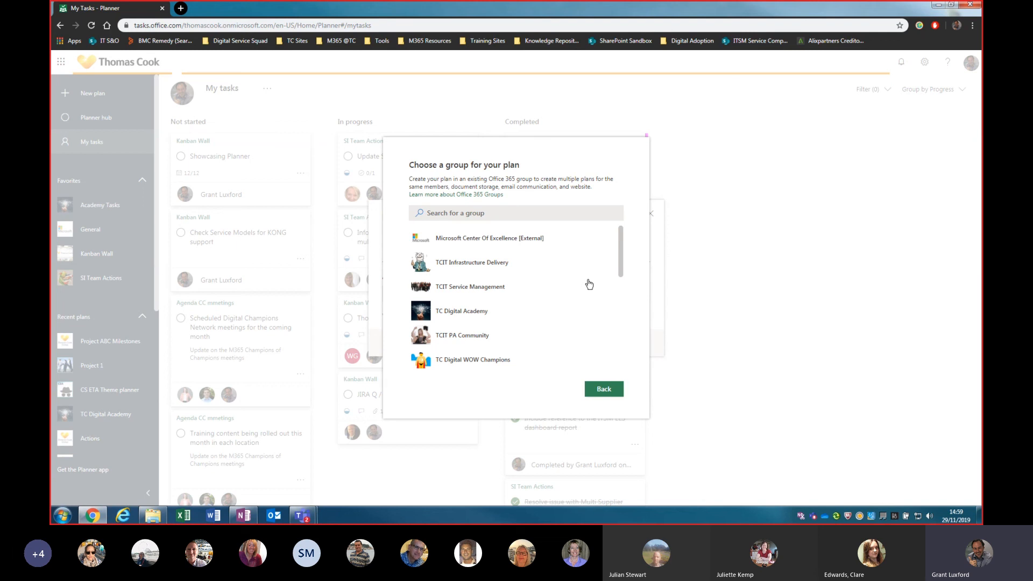
{"action": "left_click", "coordinate": [603, 389]}
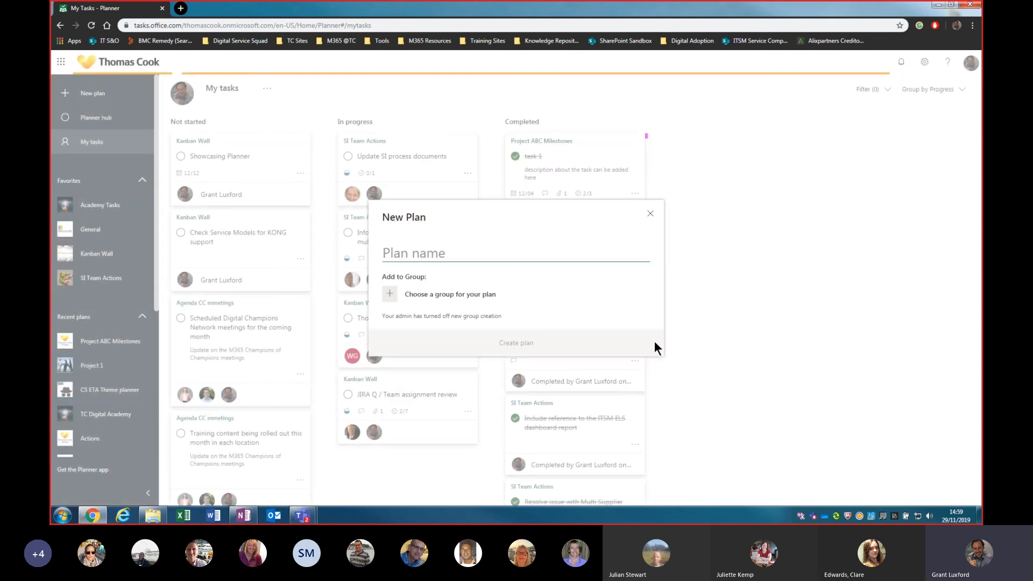
{"action": "left_click", "coordinate": [650, 216]}
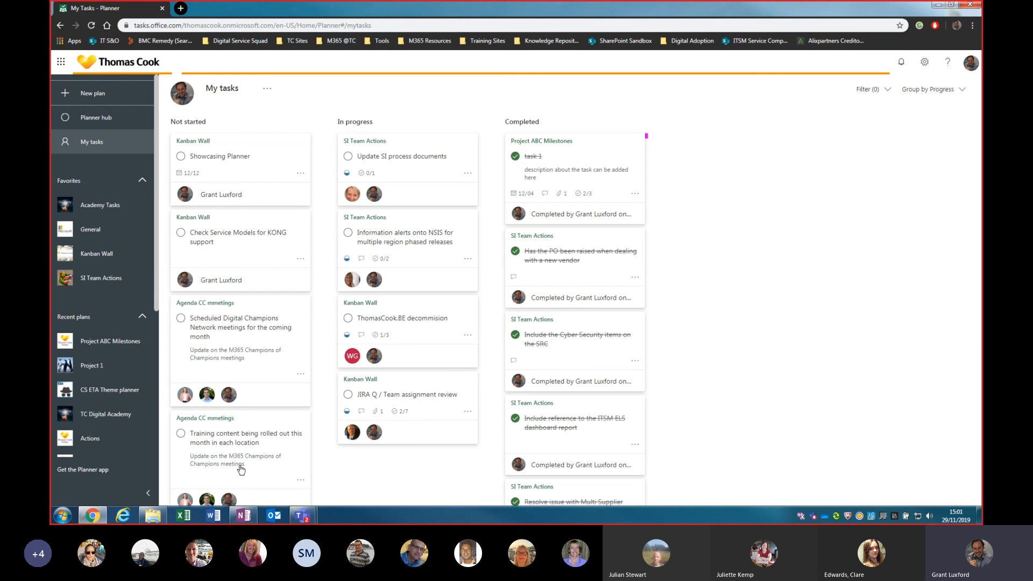
- Open the Planner hub and review the favorite plans' progress charts and the list of recent plans
{"action": "left_click", "coordinate": [111, 117]}
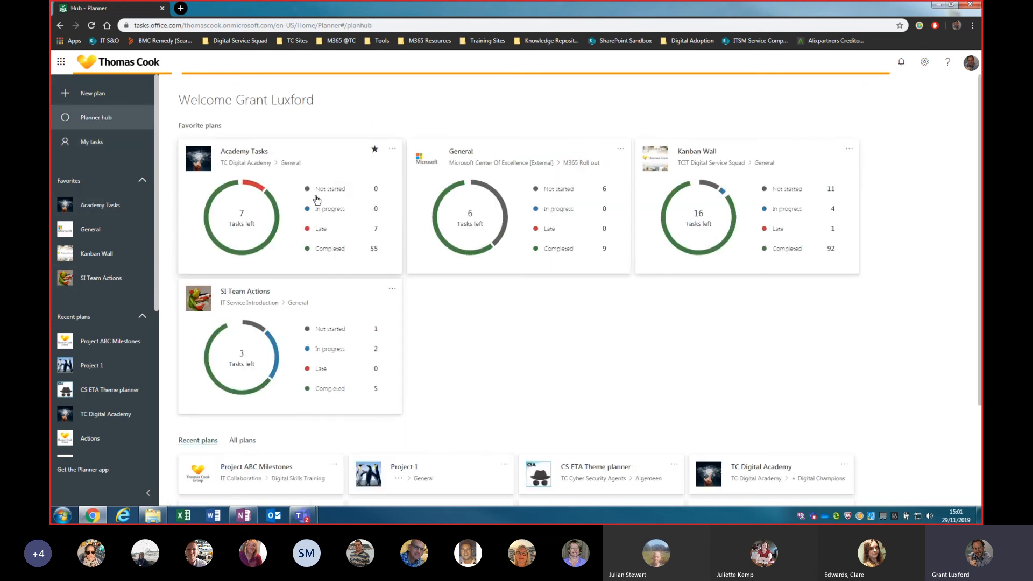
{"action": "scroll", "coordinate": [536, 337], "scroll_direction": "down", "scroll_amount": 3}
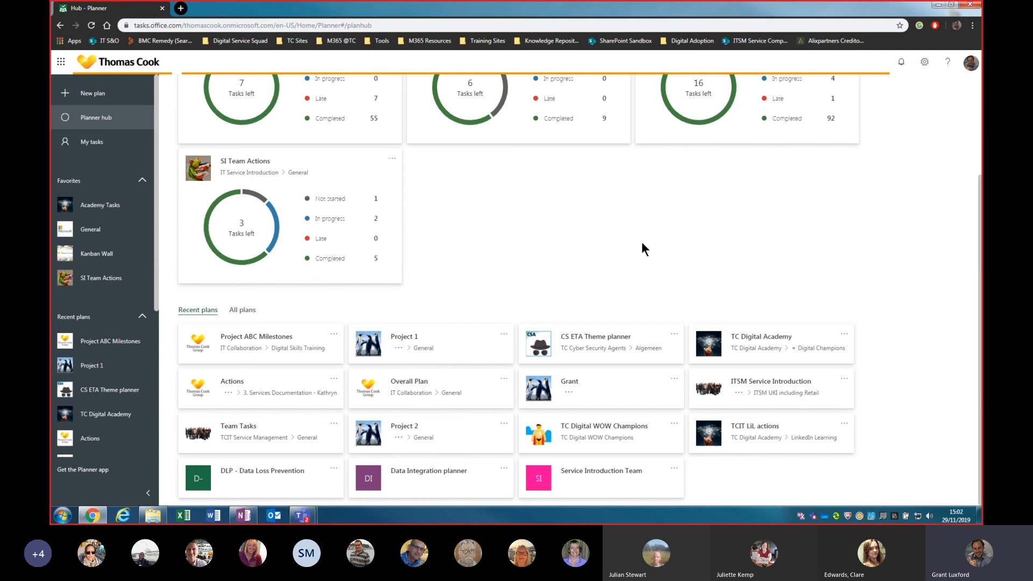
{"action": "scroll", "coordinate": [705, 226], "scroll_direction": "up", "scroll_amount": 2}
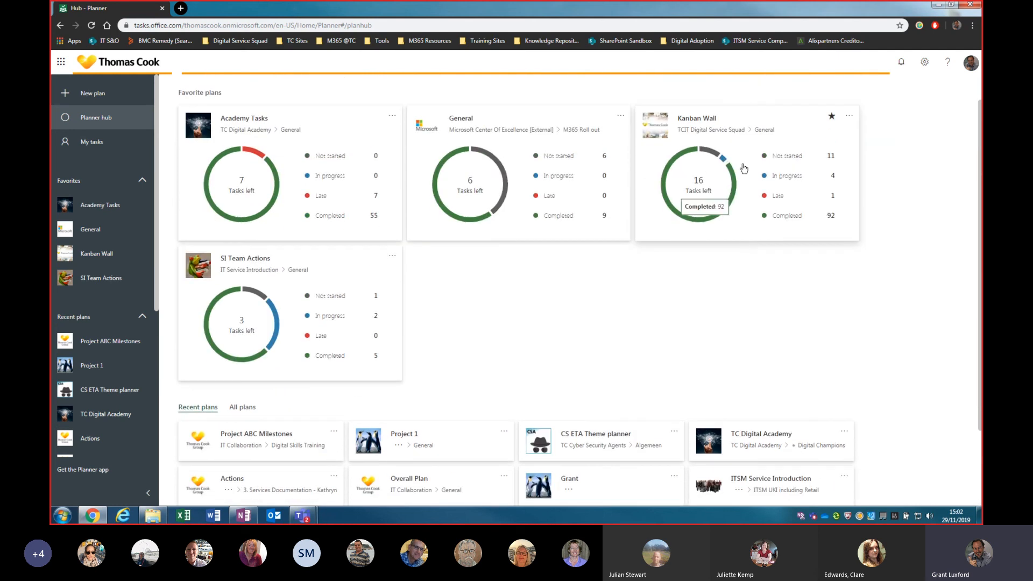